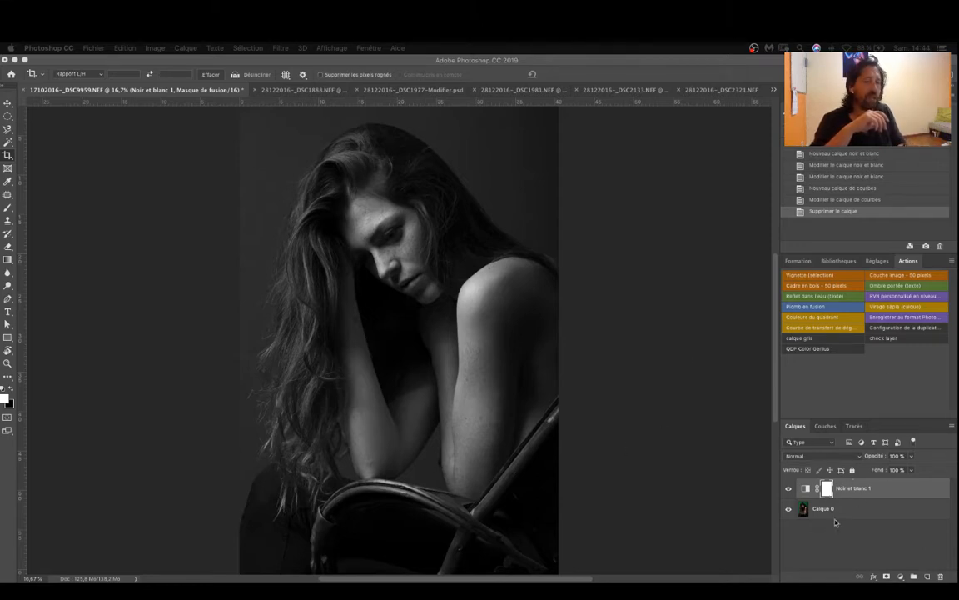
Compare the image with the Noir et blanc 1 layer hidden and shown, and add a Curves adjustment layer above it
{"action": "left_click", "coordinate": [787, 494]}
{"action": "left_click", "coordinate": [789, 493]}
{"action": "left_click", "coordinate": [789, 490]}
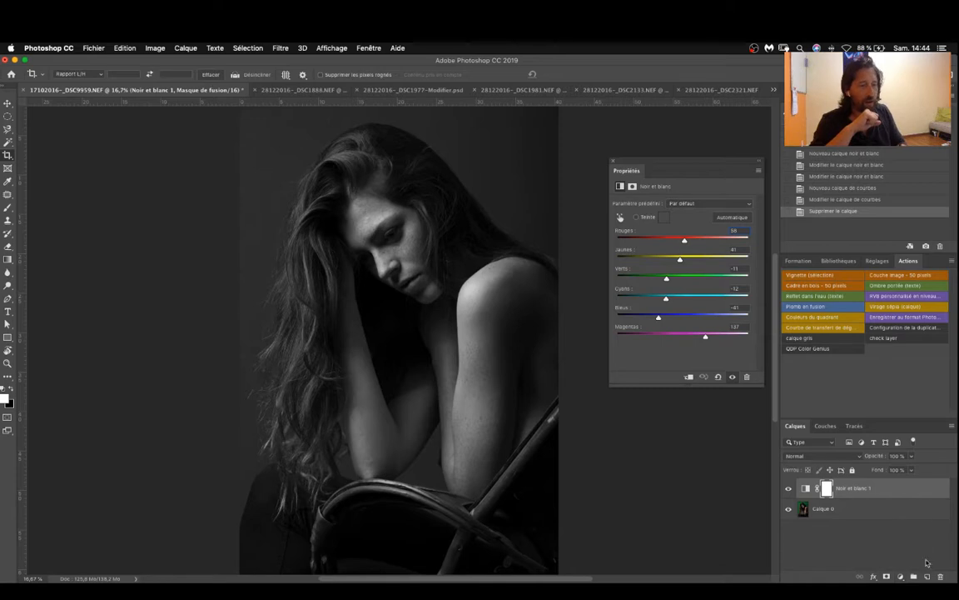
{"action": "left_click", "coordinate": [900, 577]}
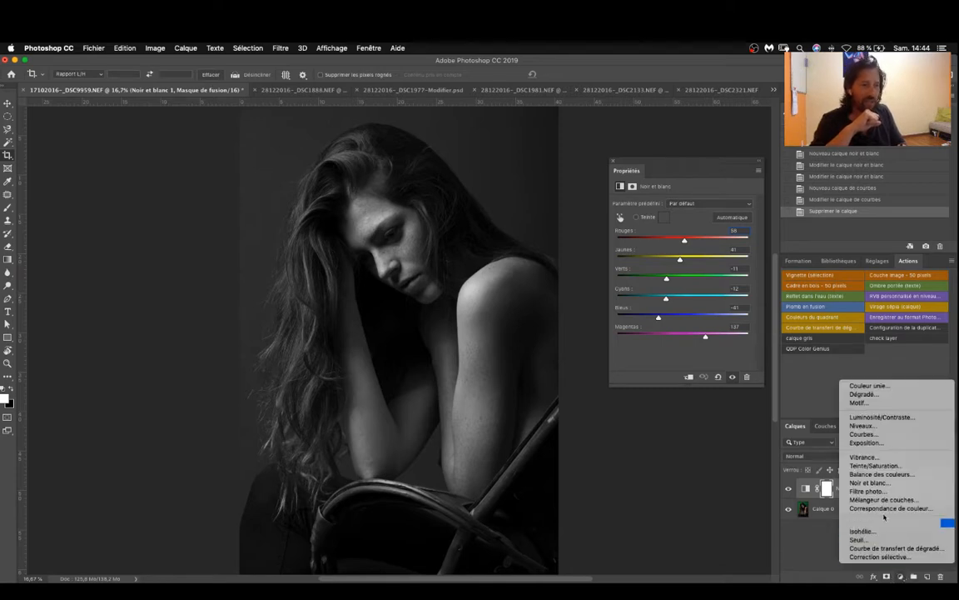
{"action": "left_click", "coordinate": [864, 434]}
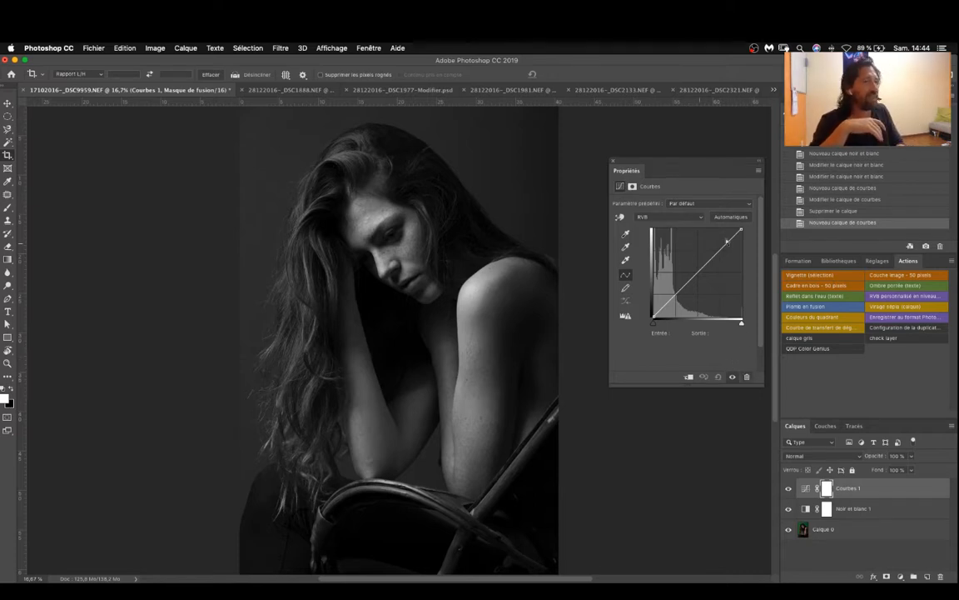
Raise the RGB curve's midtone point, lower it to about input 159, output 122, and remove the point from the curve
{"action": "left_click", "coordinate": [700, 272]}
{"action": "mouse_move", "coordinate": [700, 273]}
{"action": "left_mouse_down"}
{"action": "mouse_move", "coordinate": [670, 254]}
{"action": "mouse_move", "coordinate": [686, 261]}
{"action": "left_mouse_up"}
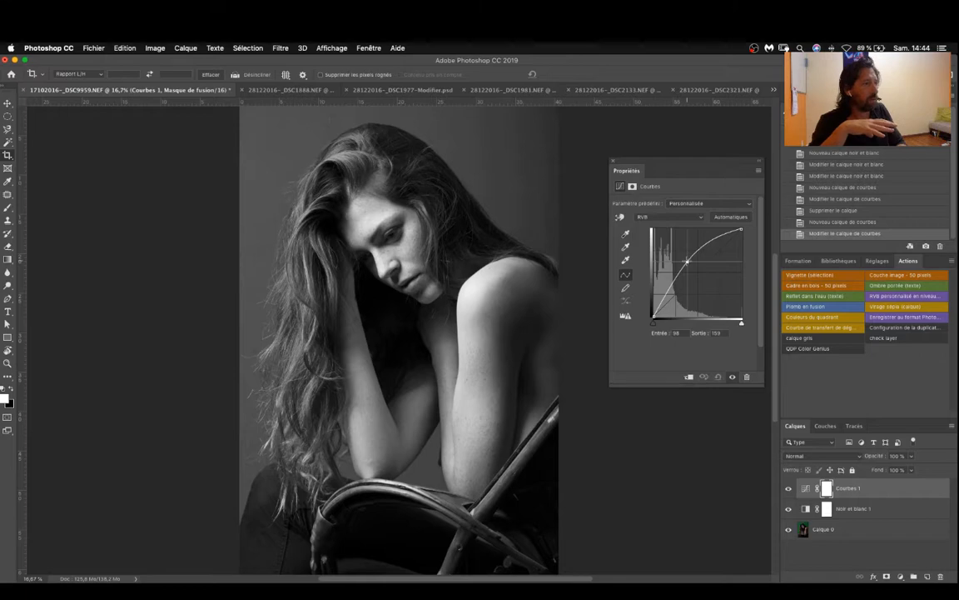
{"action": "left_click_drag", "start_coordinate": [687, 261], "coordinate": [708, 274]}
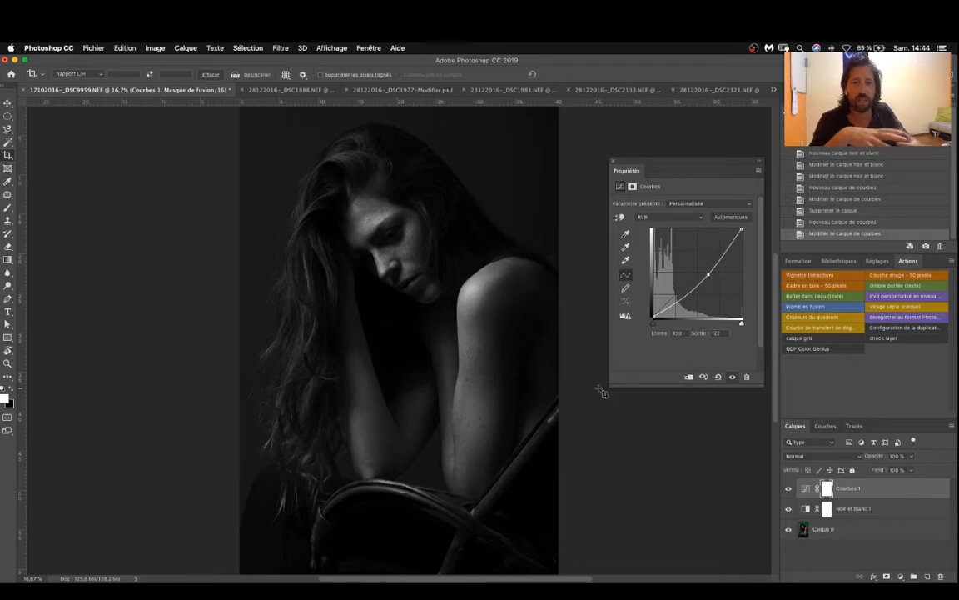
{"action": "left_click_drag", "start_coordinate": [711, 276], "coordinate": [821, 350]}
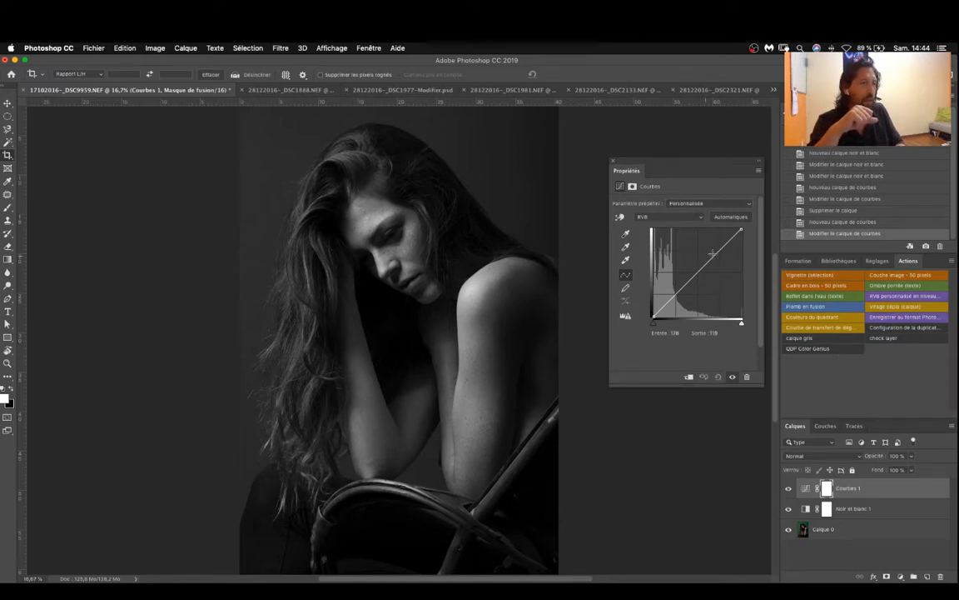
Shape an RGB S-curve with raised highlights and a shadow point at about input 73, output 61, and delete both points
{"action": "left_click_drag", "start_coordinate": [716, 253], "coordinate": [713, 249]}
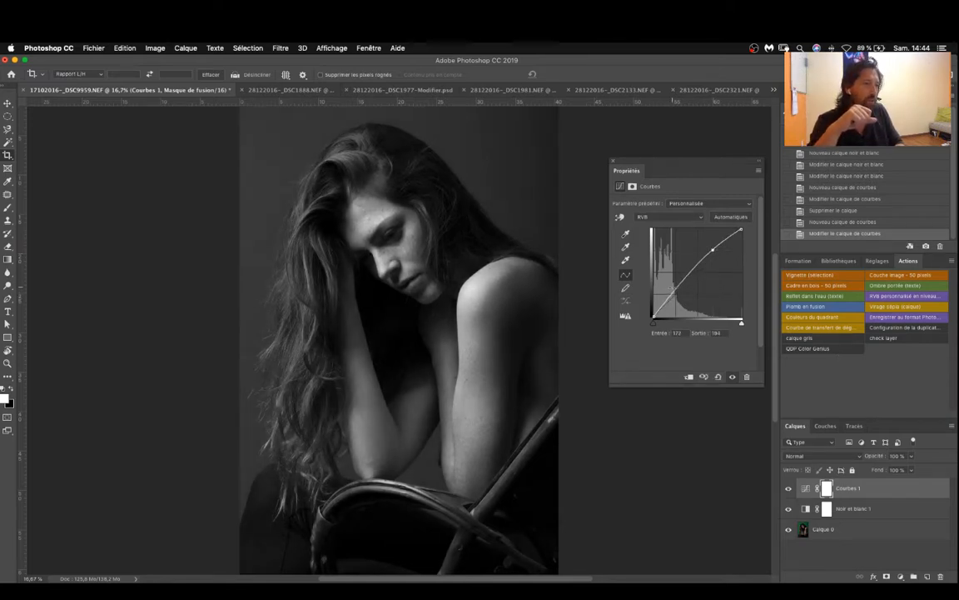
{"action": "left_click_drag", "start_coordinate": [675, 292], "coordinate": [681, 295]}
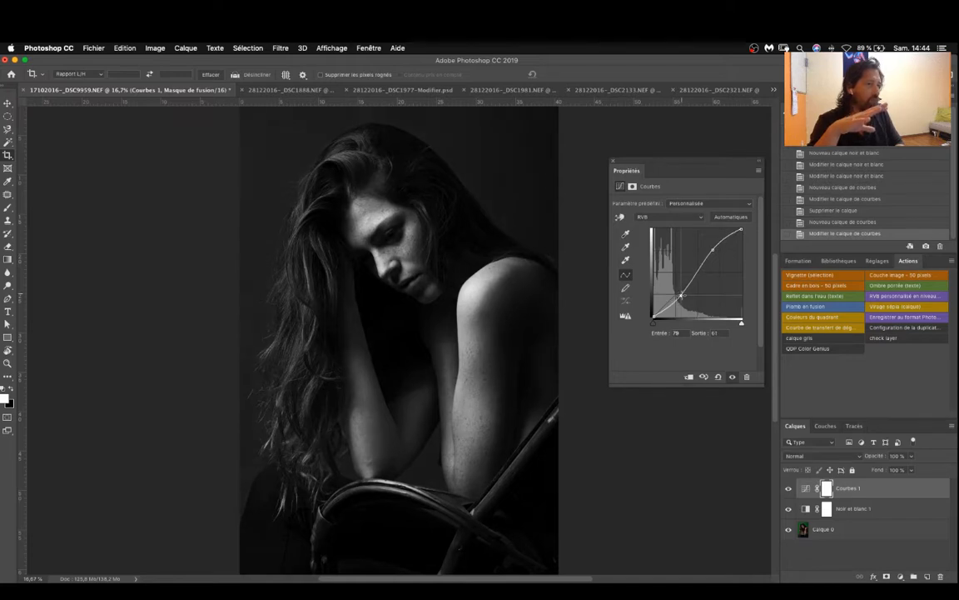
{"action": "left_click", "coordinate": [711, 249]}
{"action": "left_click_drag", "start_coordinate": [681, 296], "coordinate": [678, 296]}
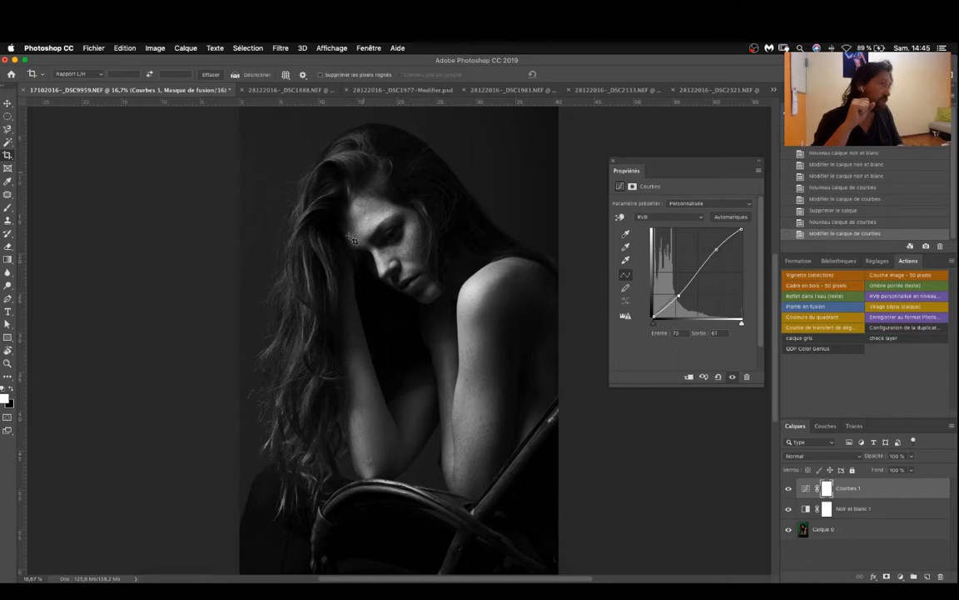
{"action": "left_click", "coordinate": [680, 296], "text": "super"}
{"action": "left_click", "coordinate": [717, 249], "text": "super"}
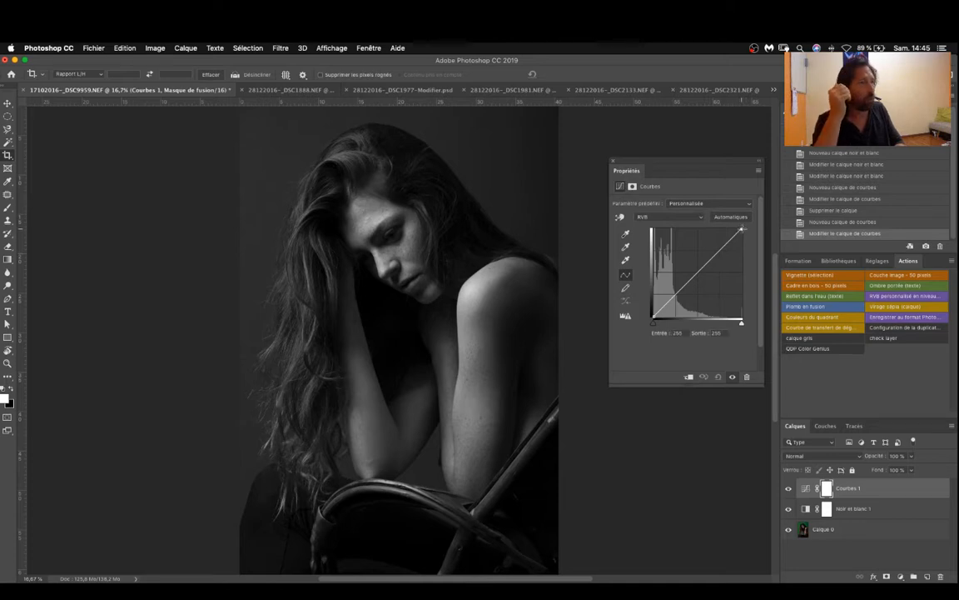
Move the RGB curve's black point inward and back to 0, and its white point to input 213 and back to 255
{"action": "mouse_move", "coordinate": [741, 229]}
{"action": "left_mouse_down"}
{"action": "mouse_move", "coordinate": [723, 229]}
{"action": "mouse_move", "coordinate": [752, 227]}
{"action": "left_mouse_up"}
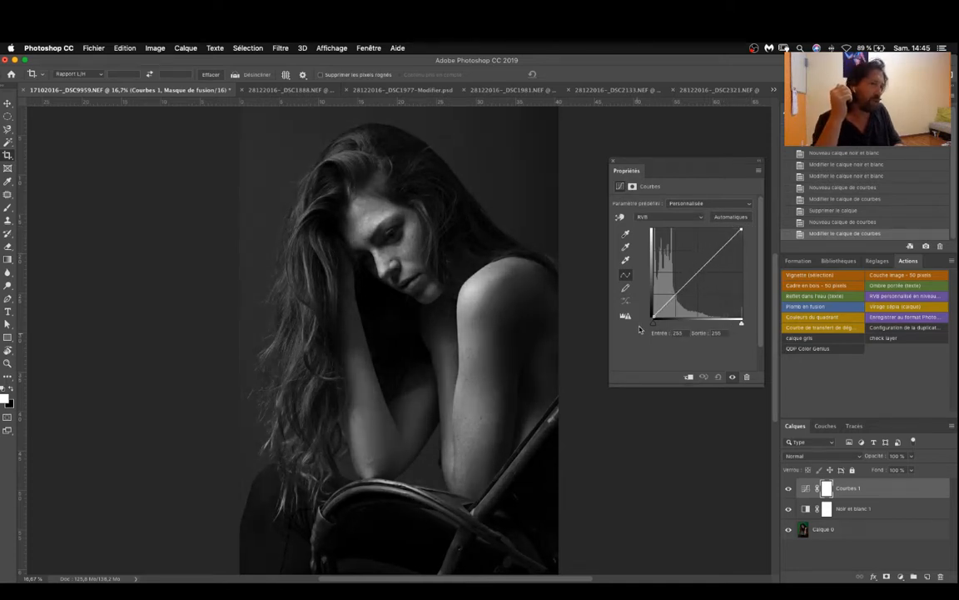
{"action": "mouse_move", "coordinate": [653, 320]}
{"action": "left_mouse_down"}
{"action": "mouse_move", "coordinate": [663, 320]}
{"action": "mouse_move", "coordinate": [645, 320]}
{"action": "left_mouse_up"}
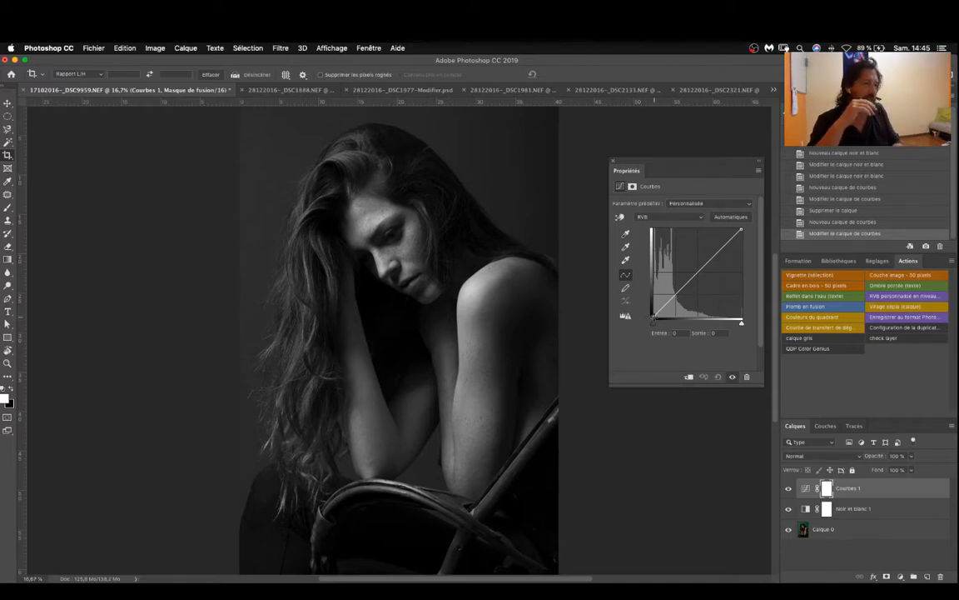
{"action": "left_click_drag", "start_coordinate": [655, 320], "coordinate": [665, 322]}
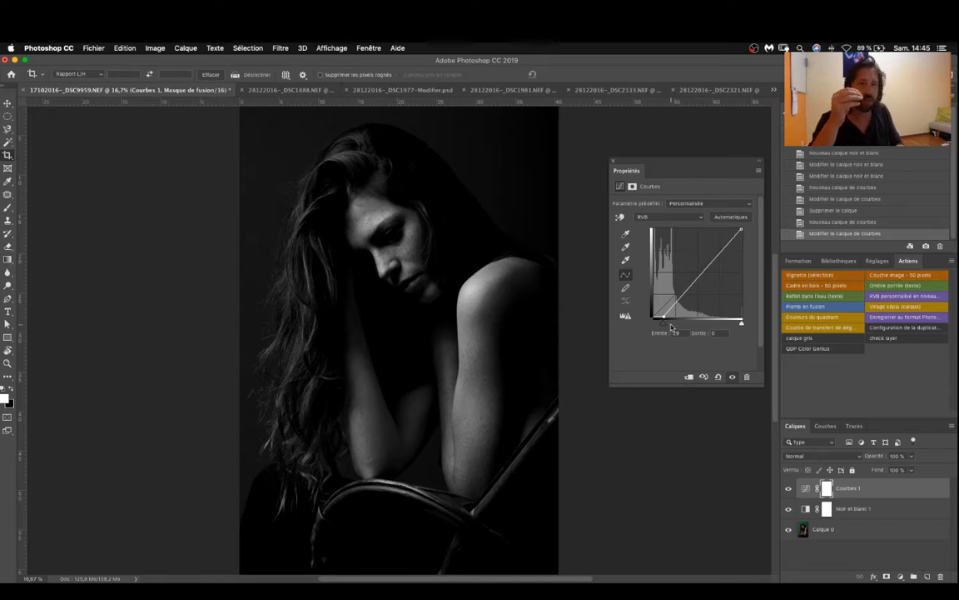
{"action": "left_click_drag", "start_coordinate": [667, 322], "coordinate": [651, 319]}
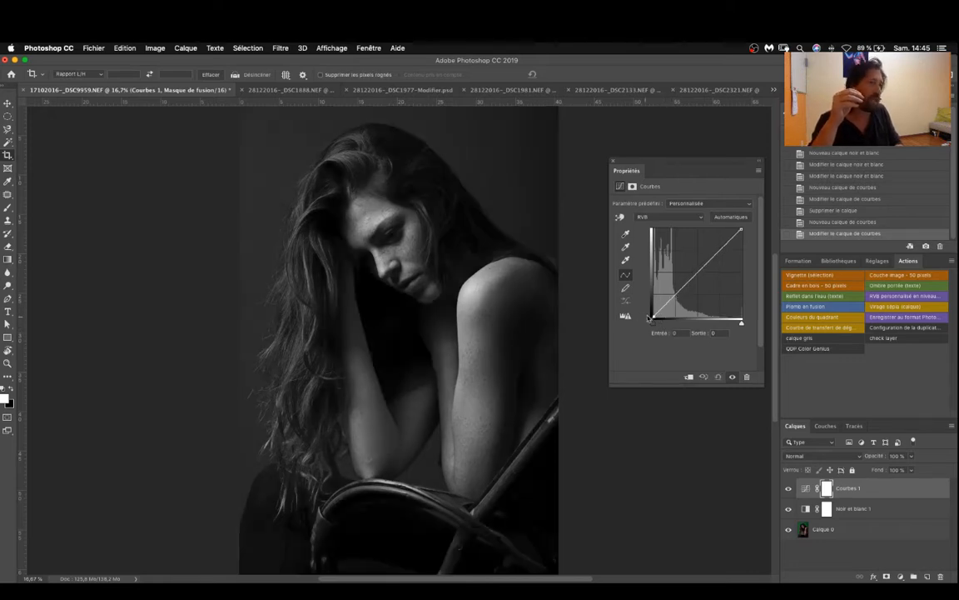
{"action": "left_click_drag", "start_coordinate": [741, 229], "coordinate": [726, 229]}
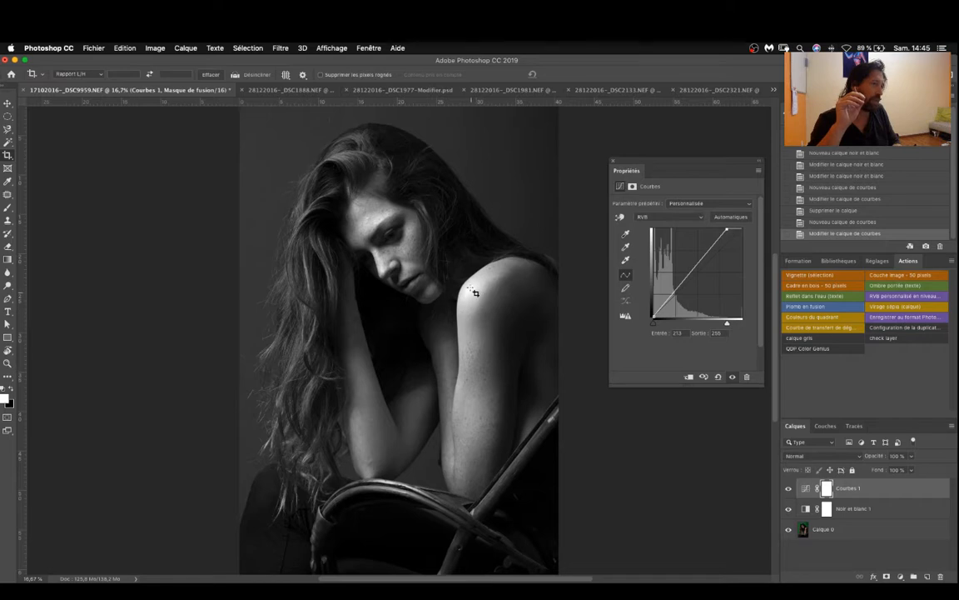
{"action": "left_click_drag", "start_coordinate": [727, 229], "coordinate": [741, 229]}
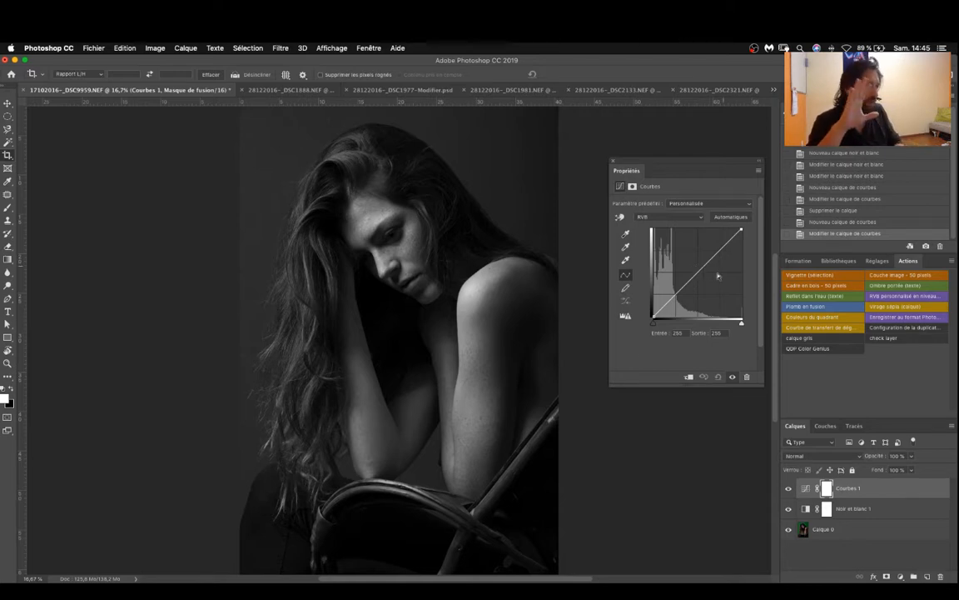
Darken the background and brighten the shoulder with the on-image curve adjustment, and compare the image with Courbes 1 hidden and shown
{"action": "left_click", "coordinate": [620, 218]}
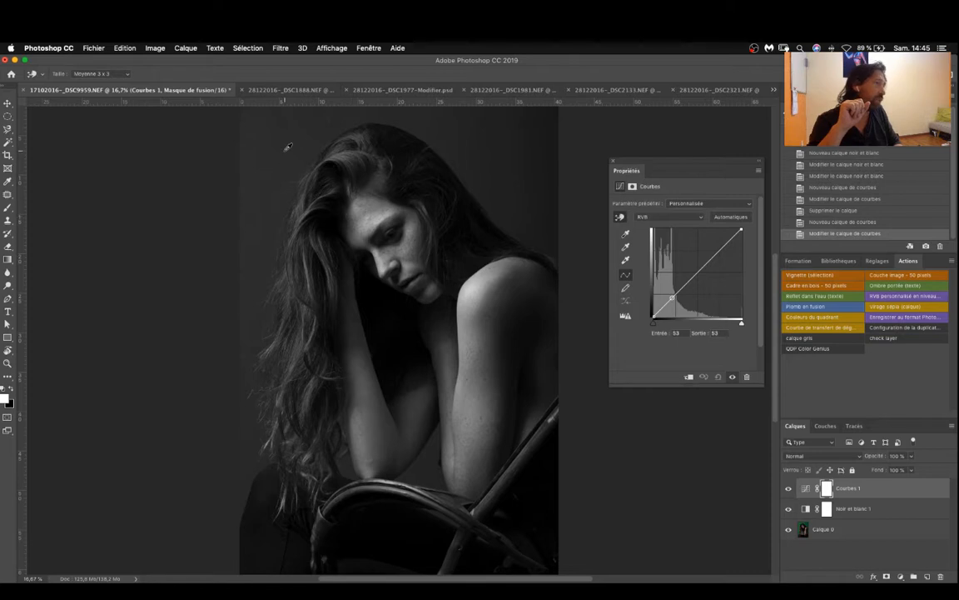
{"action": "mouse_move", "coordinate": [285, 150]}
{"action": "left_mouse_down"}
{"action": "mouse_move", "coordinate": [287, 135]}
{"action": "mouse_move", "coordinate": [327, 185]}
{"action": "mouse_move", "coordinate": [291, 148]}
{"action": "left_mouse_up"}
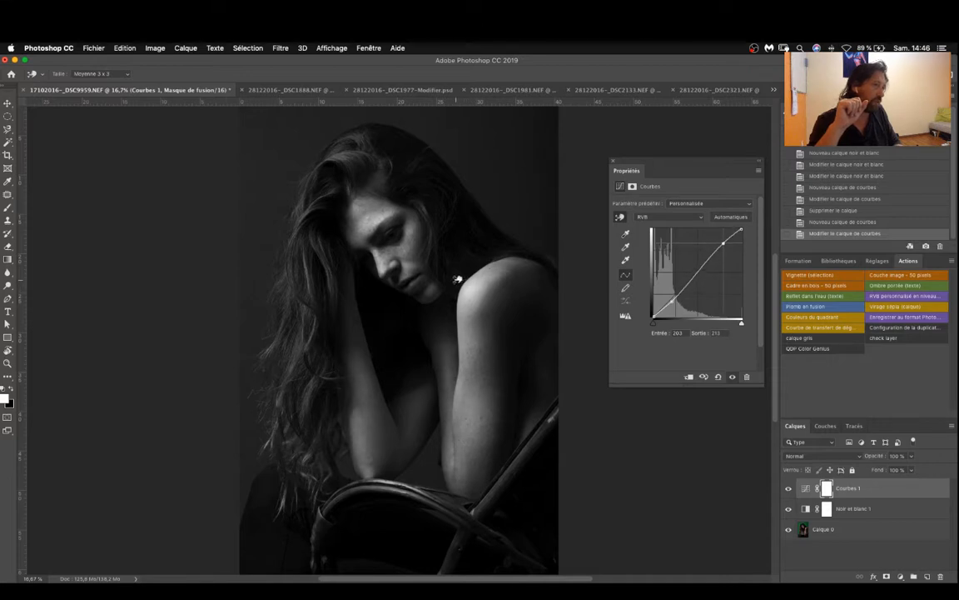
{"action": "left_click_drag", "start_coordinate": [458, 279], "coordinate": [457, 274]}
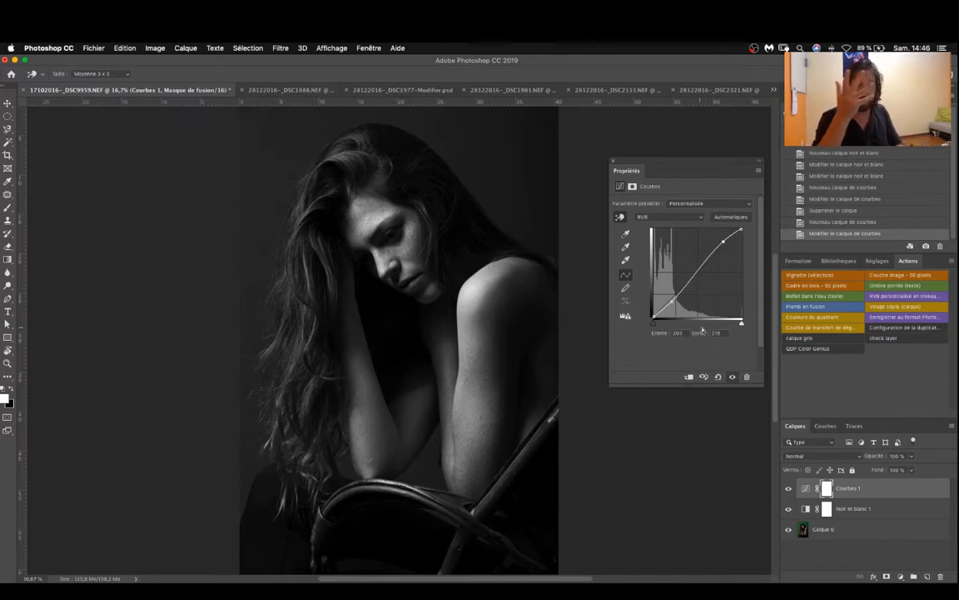
{"action": "left_click", "coordinate": [789, 490]}
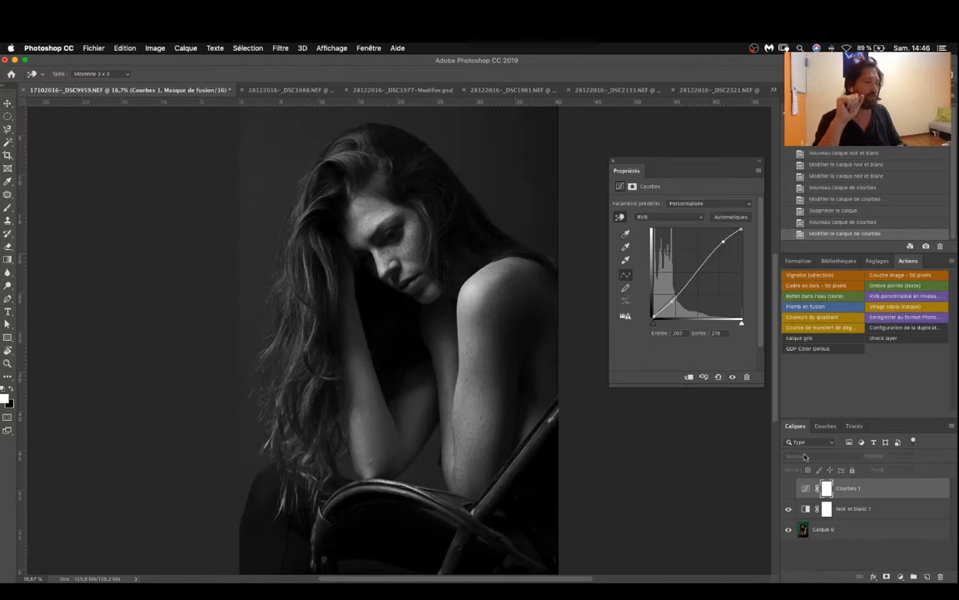
{"action": "left_click", "coordinate": [788, 489]}
Hide the Noir et blanc 1 layer and remove the highlight and shadow points from the RGB curve
{"action": "left_click", "coordinate": [789, 508]}
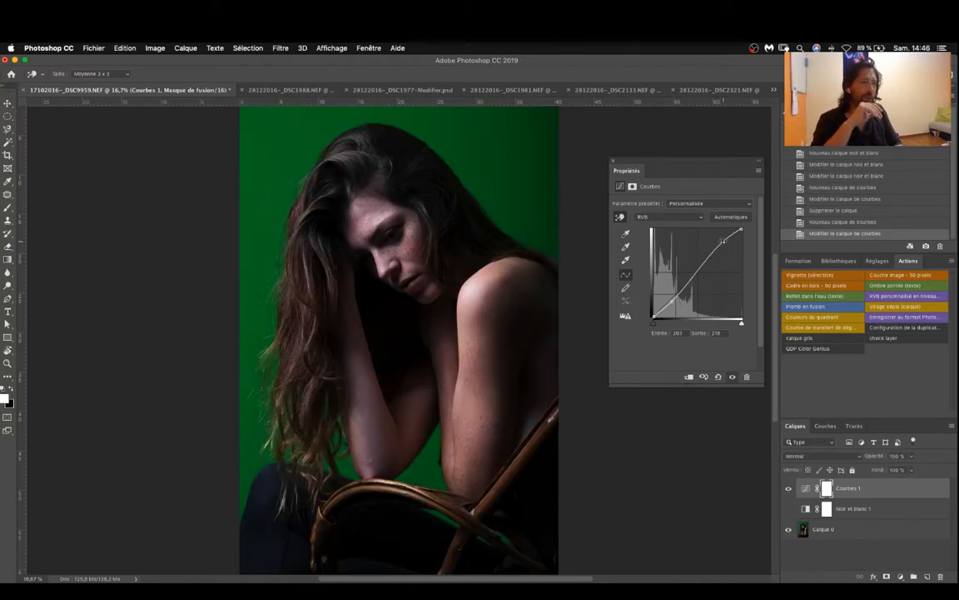
{"action": "left_click_drag", "start_coordinate": [724, 241], "coordinate": [758, 257]}
{"action": "left_click_drag", "start_coordinate": [672, 301], "coordinate": [735, 345]}
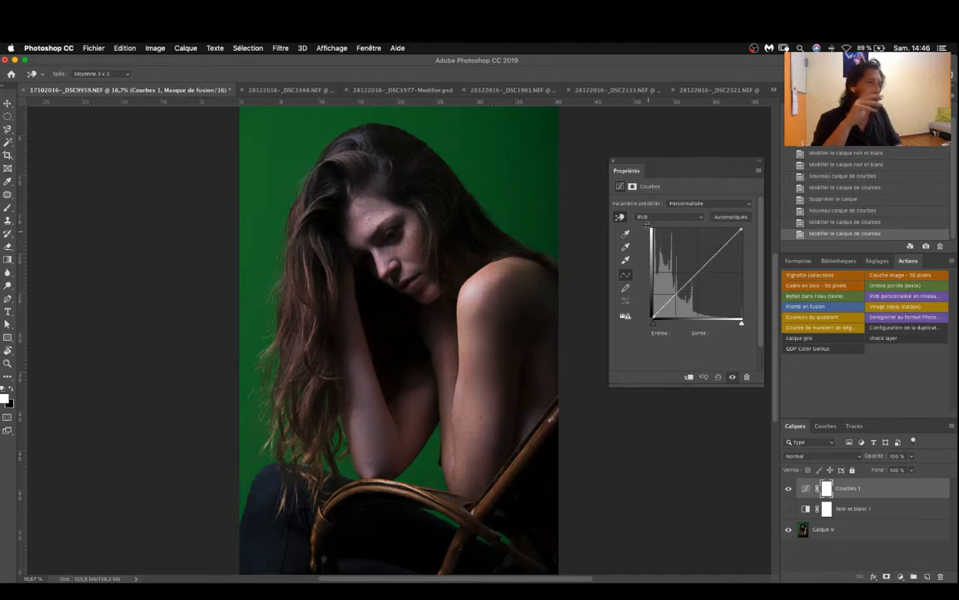
Shape an S-curve on the Rouge channel, raising the highlights and lowering the shadow point to about input 60, output 43
{"action": "left_click", "coordinate": [662, 219]}
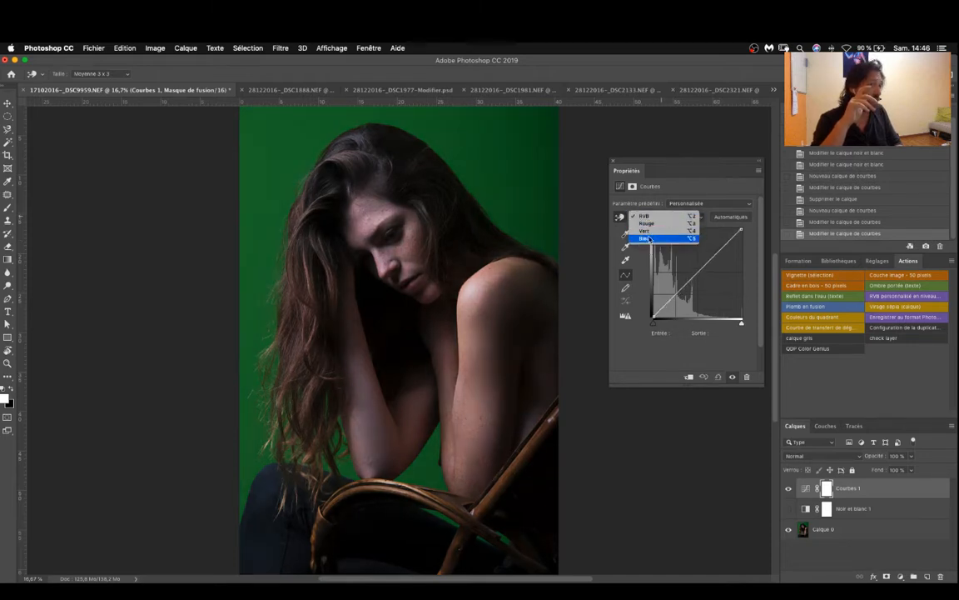
{"action": "left_click", "coordinate": [652, 225]}
{"action": "left_click_drag", "start_coordinate": [713, 286], "coordinate": [717, 247]}
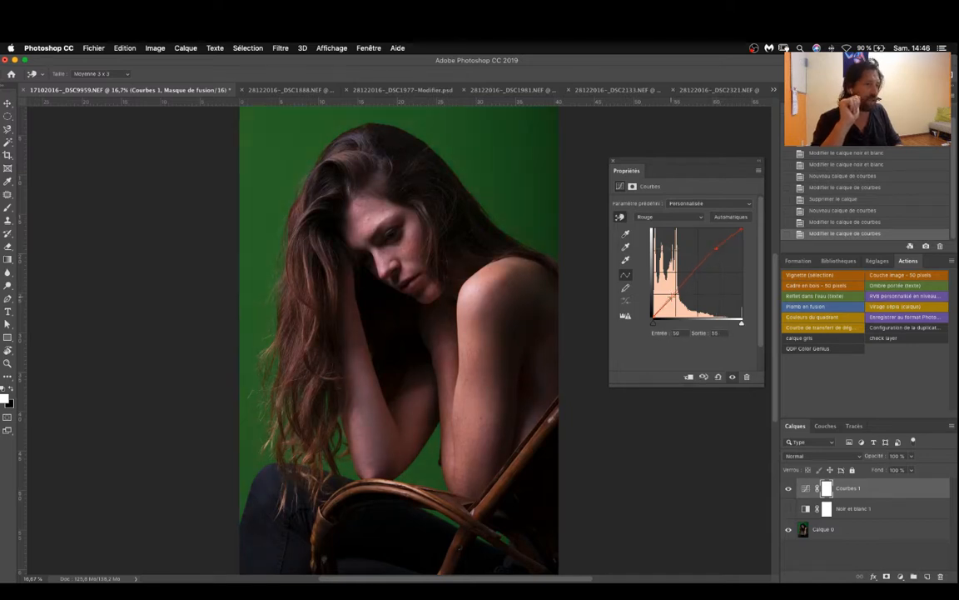
{"action": "left_click_drag", "start_coordinate": [675, 296], "coordinate": [678, 301]}
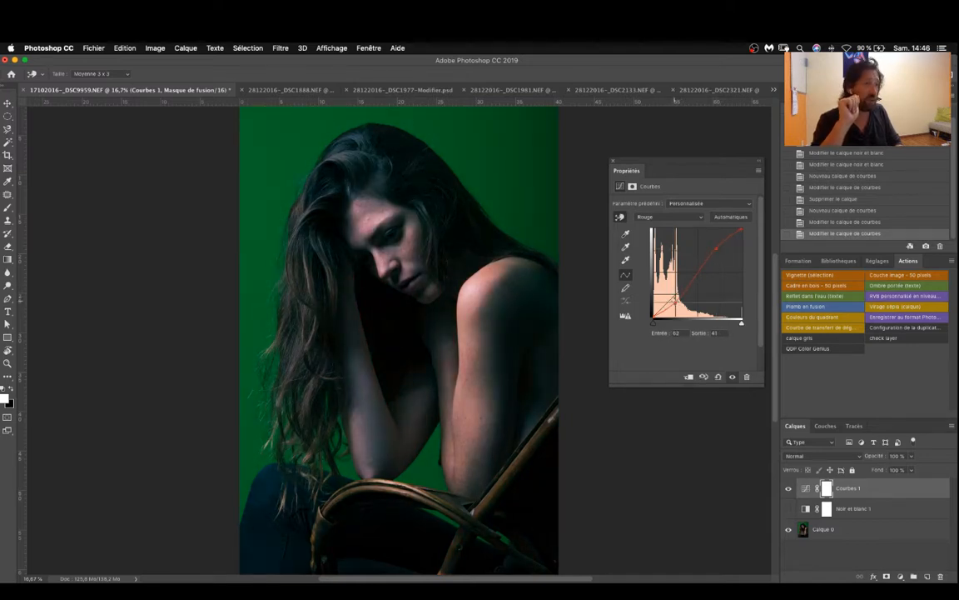
Shape an S-curve on the Vert channel, raising the highlights and lowering the shadow point at about input 77
{"action": "left_click", "coordinate": [663, 217]}
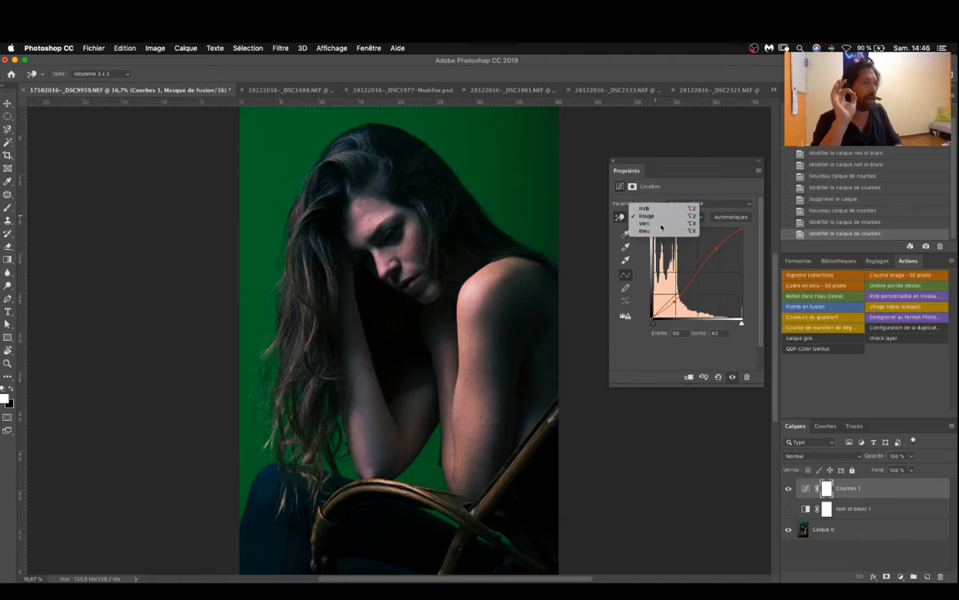
{"action": "left_click", "coordinate": [663, 224]}
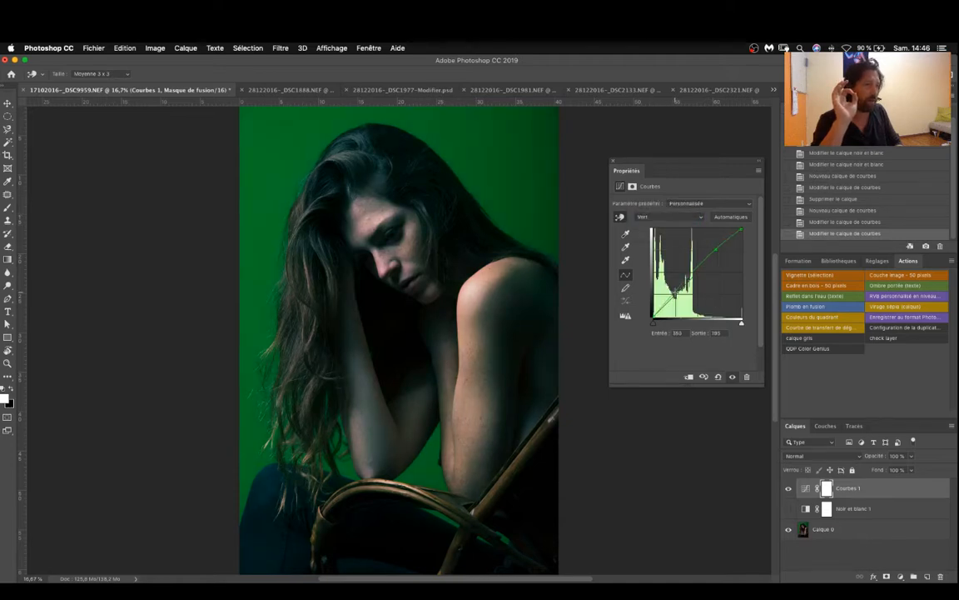
{"action": "left_click_drag", "start_coordinate": [678, 293], "coordinate": [677, 296]}
Shape an S-curve on the Bleu channel with raised highlights and lowered shadows, and remove both points
{"action": "left_click", "coordinate": [662, 217]}
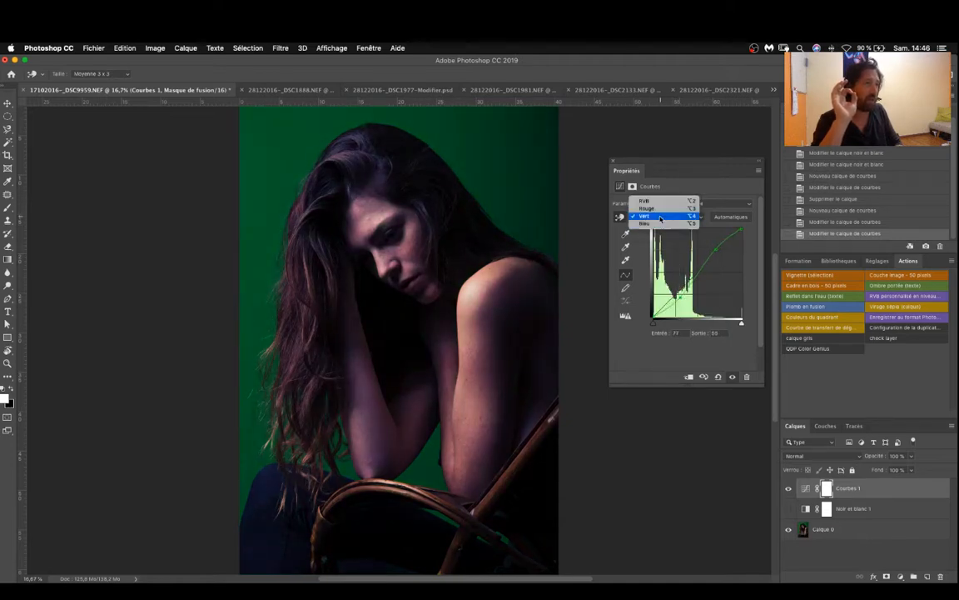
{"action": "left_click", "coordinate": [663, 223]}
{"action": "left_click_drag", "start_coordinate": [719, 253], "coordinate": [716, 248]}
{"action": "left_click_drag", "start_coordinate": [674, 293], "coordinate": [674, 302]}
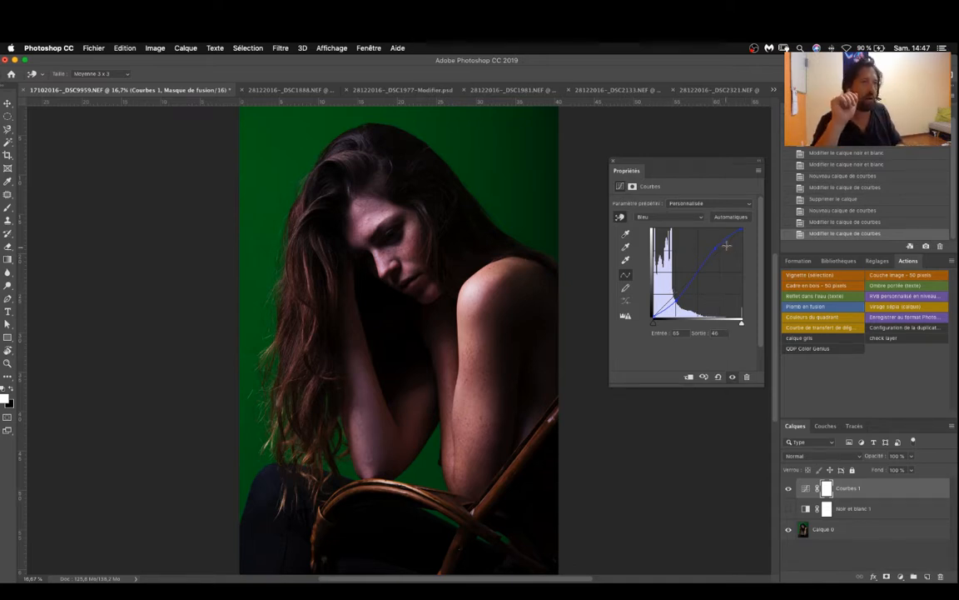
{"action": "left_click_drag", "start_coordinate": [717, 248], "coordinate": [749, 286]}
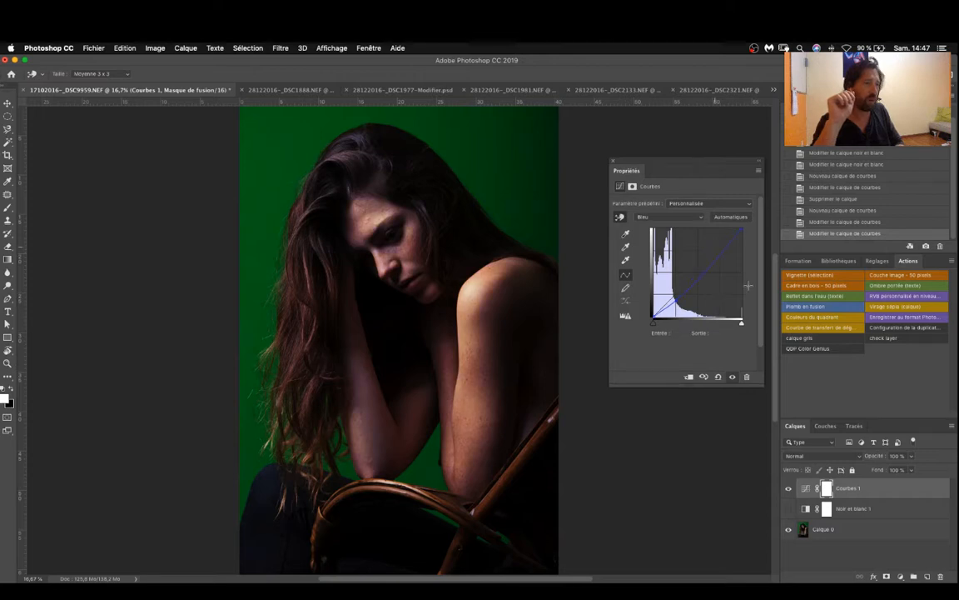
{"action": "left_click_drag", "start_coordinate": [677, 301], "coordinate": [617, 275]}
Move the Bleu curve's black point inward along the input axis and lower its white point to output 240
{"action": "left_click_drag", "start_coordinate": [740, 232], "coordinate": [748, 228]}
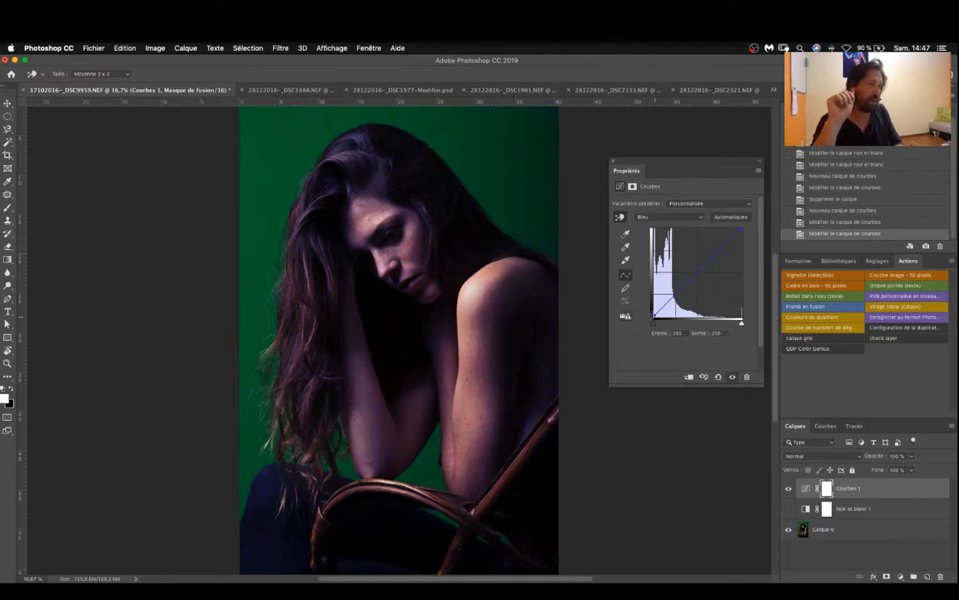
{"action": "left_click_drag", "start_coordinate": [652, 320], "coordinate": [676, 319]}
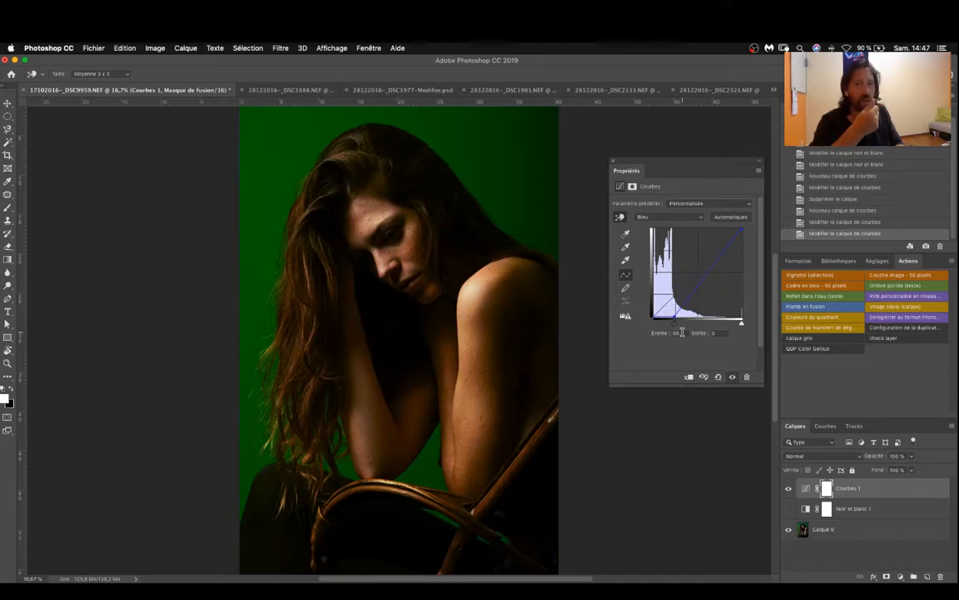
{"action": "left_click_drag", "start_coordinate": [675, 320], "coordinate": [665, 320]}
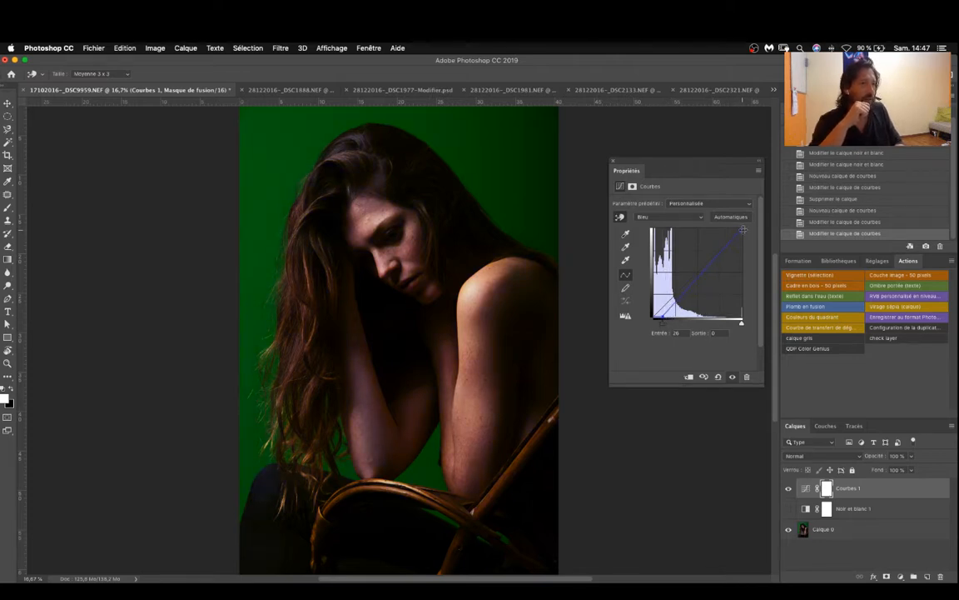
{"action": "left_click_drag", "start_coordinate": [743, 230], "coordinate": [747, 234]}
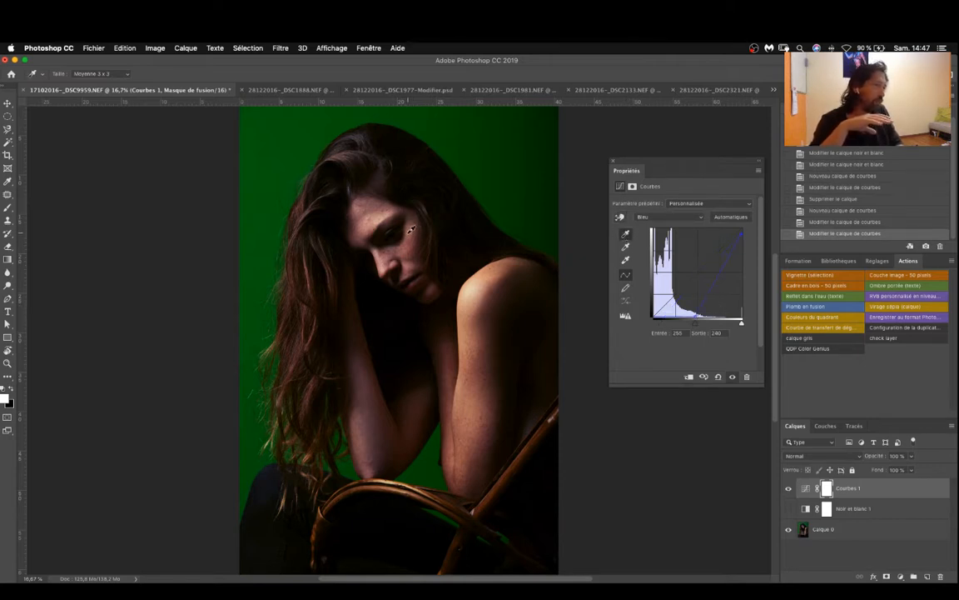
Sample black points on the forehead and shoulder, and move the Bleu curve's black point back to about input 29
{"action": "left_click", "coordinate": [371, 208]}
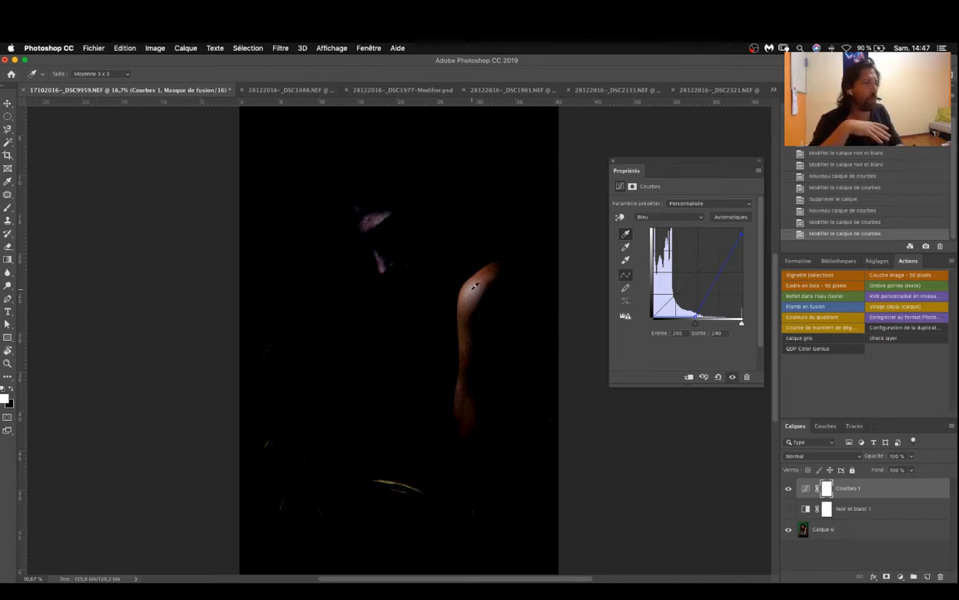
{"action": "left_click", "coordinate": [450, 272]}
{"action": "left_click_drag", "start_coordinate": [722, 318], "coordinate": [659, 322]}
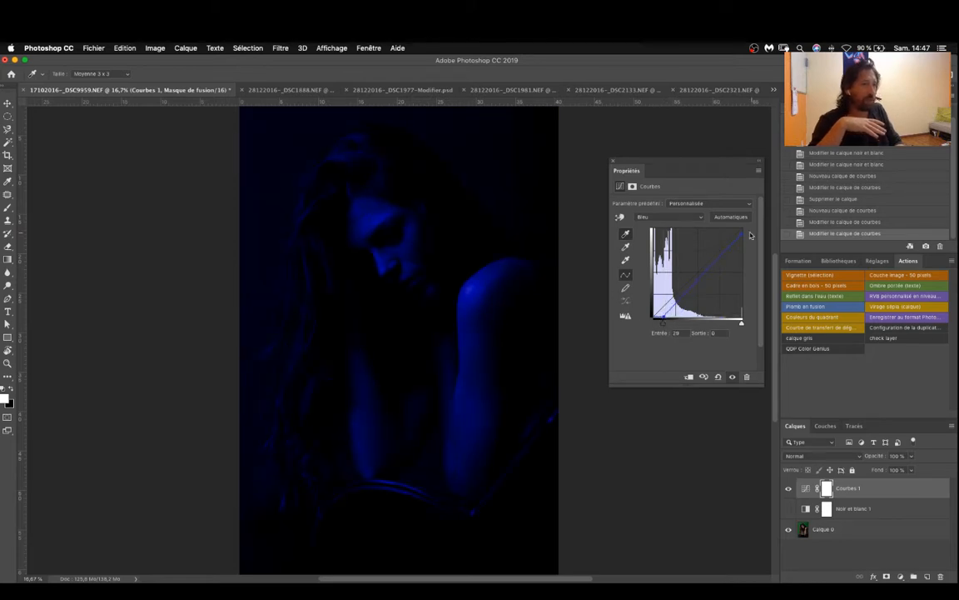
Try moving the Bleu curve's white point to input 204, output 255, undoing and redoing it to compare
{"action": "left_click_drag", "start_coordinate": [741, 234], "coordinate": [723, 229]}
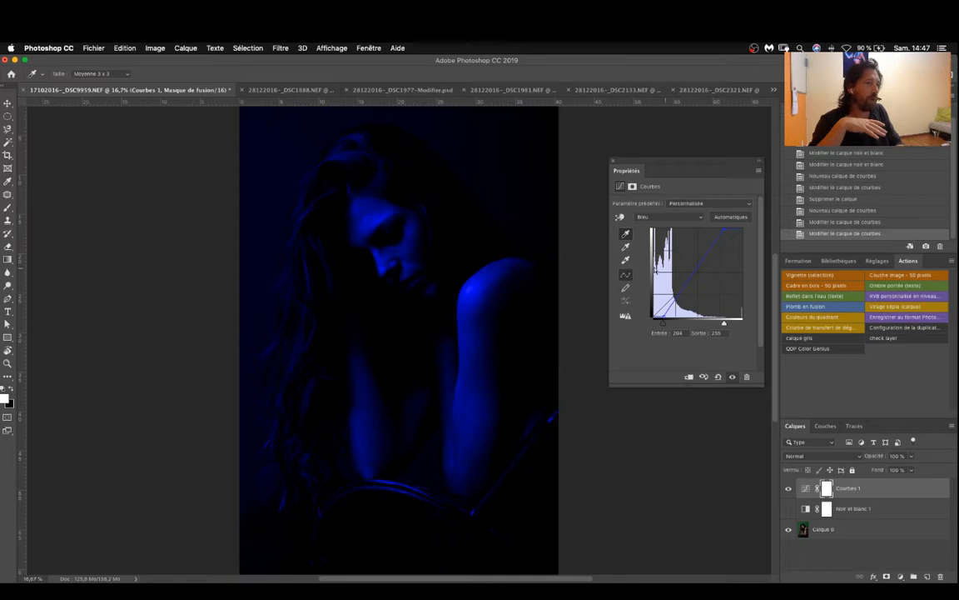
{"action": "left_click", "coordinate": [647, 367]}
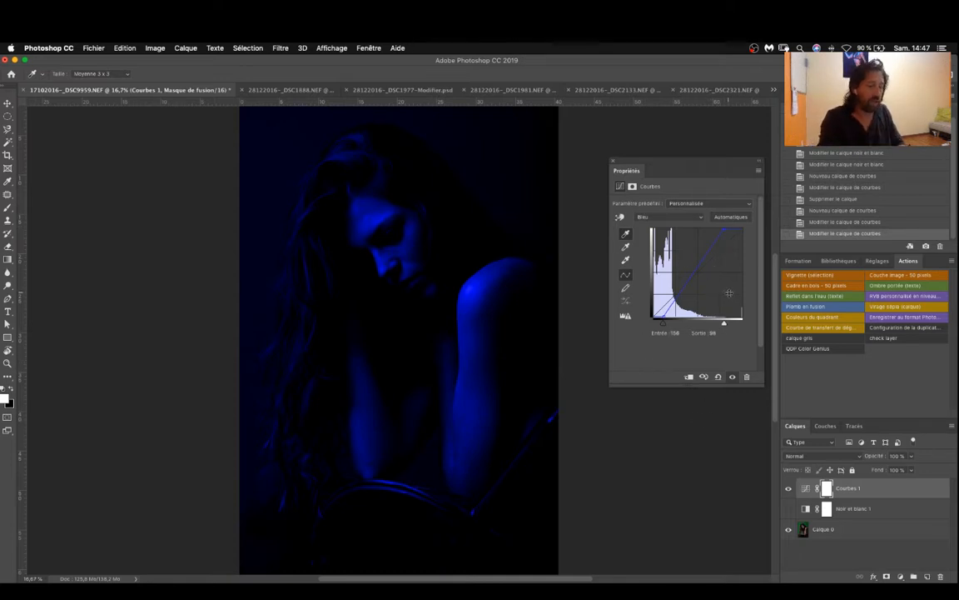
{"action": "key", "text": "super+z"}
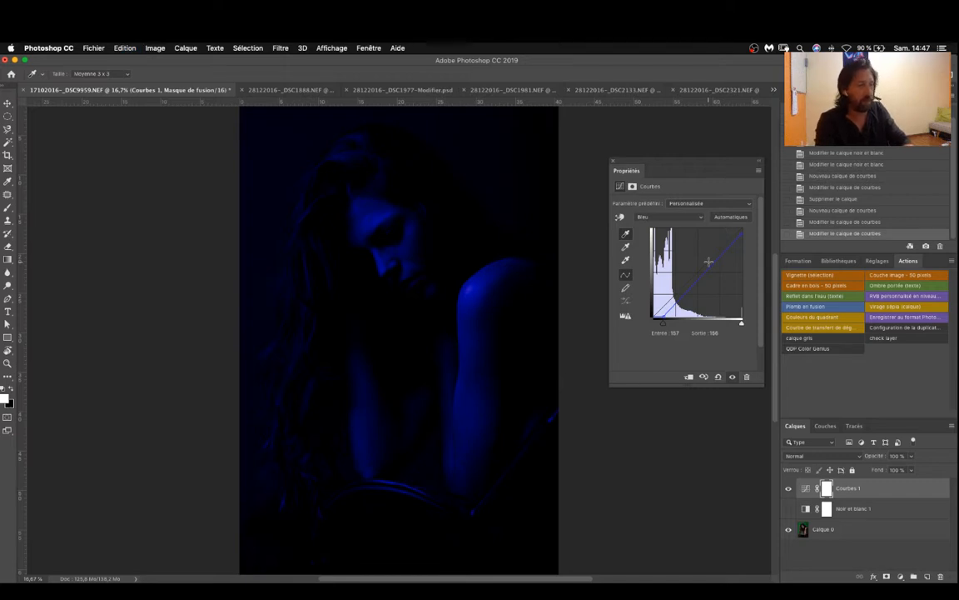
{"action": "key", "text": "shift+super+z"}
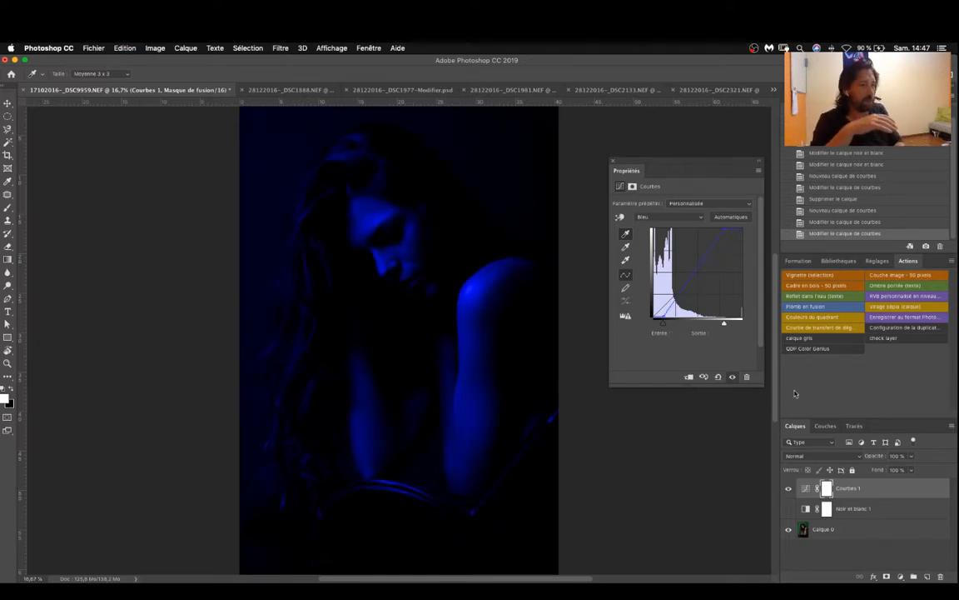
{"action": "key", "text": "super+z"}
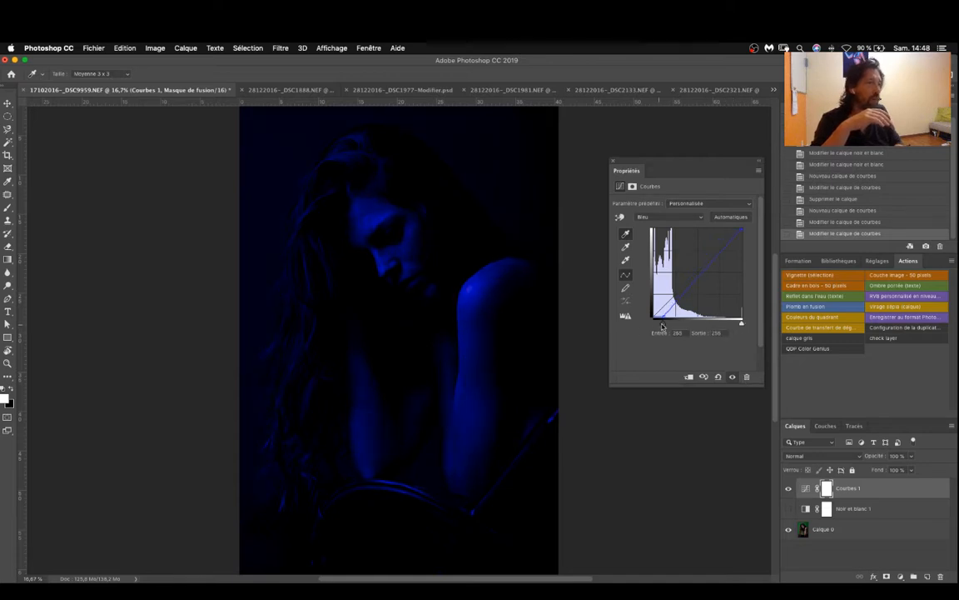
Sample a black point on the shoulder and return the Bleu curve's black point to input 0, output 0
{"action": "left_click", "coordinate": [654, 219]}
{"action": "left_click", "coordinate": [643, 217]}
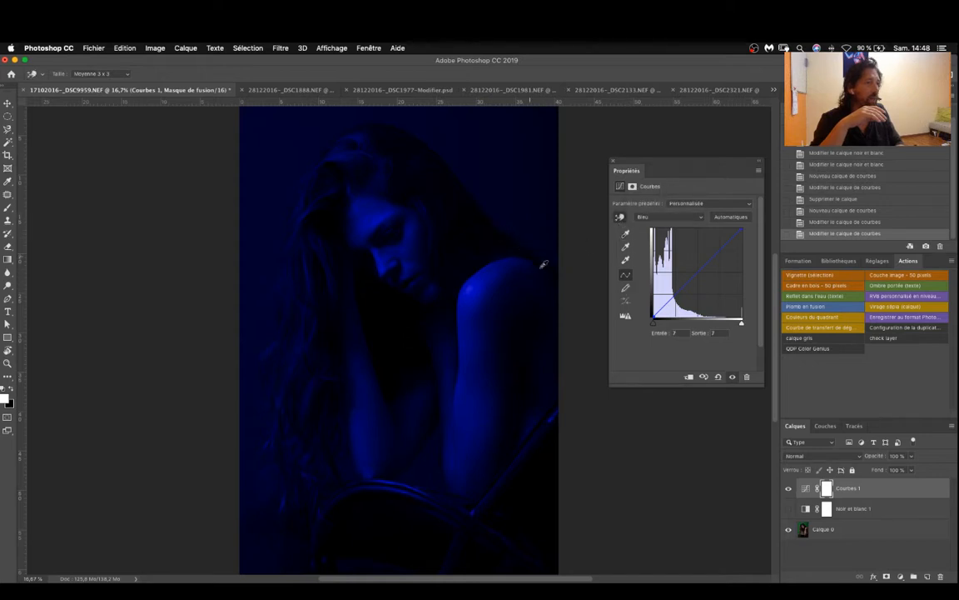
{"action": "left_click", "coordinate": [500, 284]}
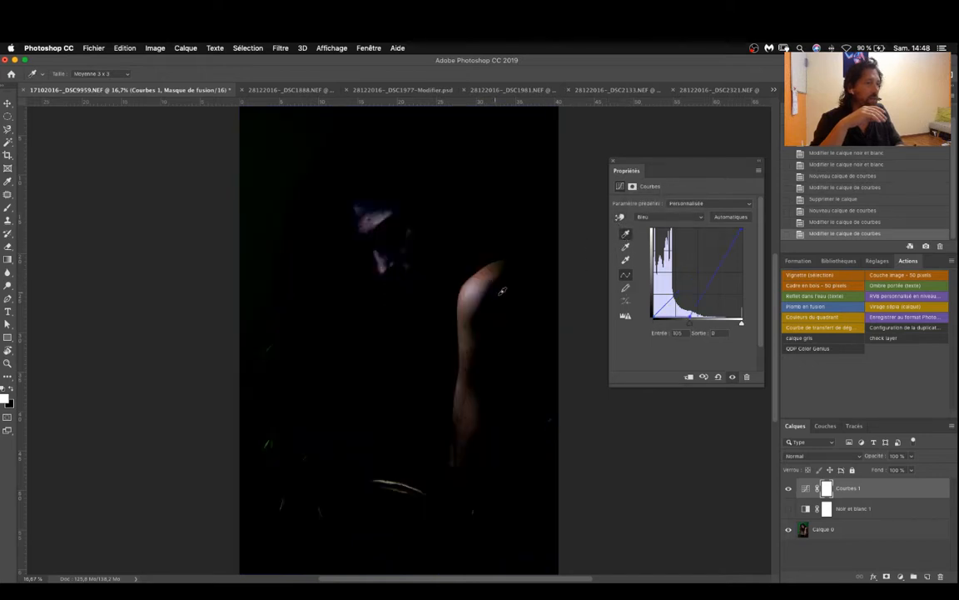
{"action": "left_click_drag", "start_coordinate": [689, 315], "coordinate": [642, 338]}
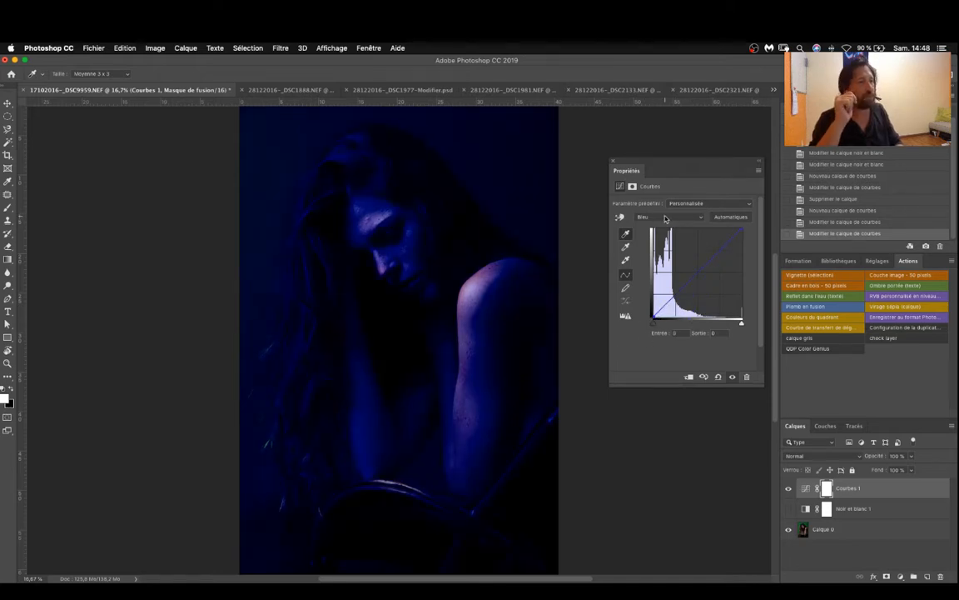
Return the black points of the Vert and Rouge curves to input 0, output 0
{"action": "left_click", "coordinate": [665, 217]}
{"action": "left_click", "coordinate": [662, 205]}
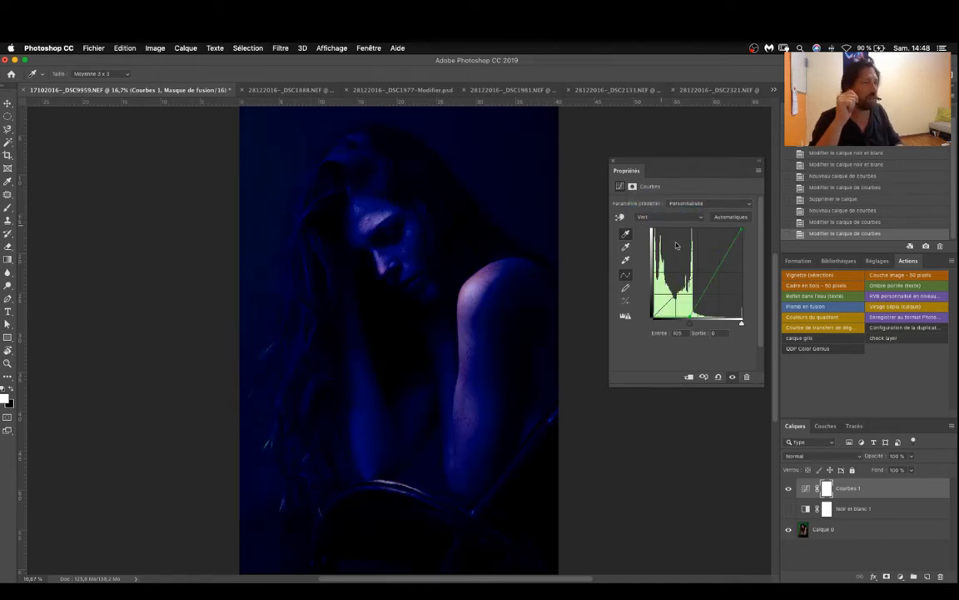
{"action": "left_click_drag", "start_coordinate": [688, 314], "coordinate": [633, 283]}
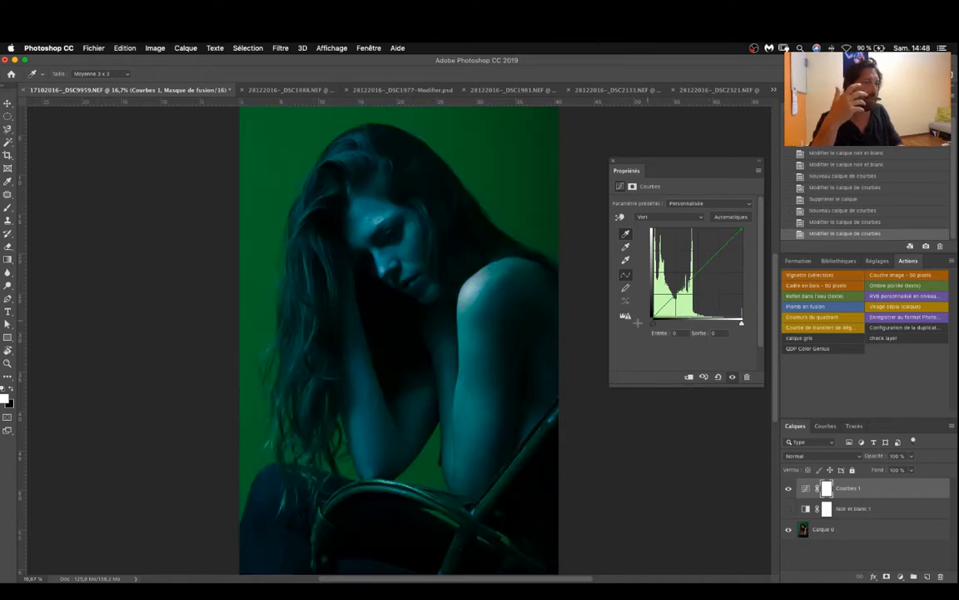
{"action": "left_click", "coordinate": [650, 215]}
{"action": "left_click", "coordinate": [651, 209]}
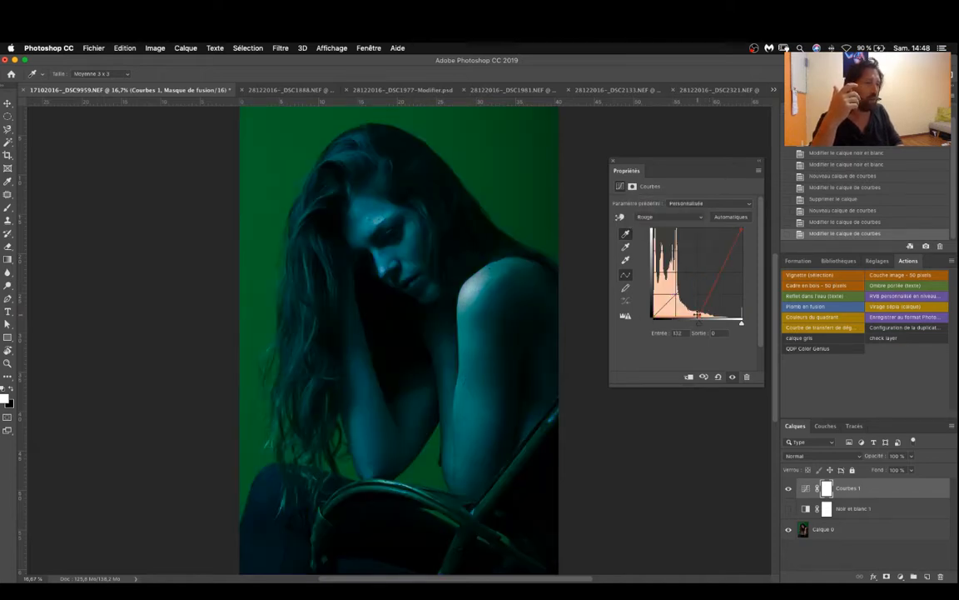
{"action": "left_click_drag", "start_coordinate": [698, 317], "coordinate": [640, 321]}
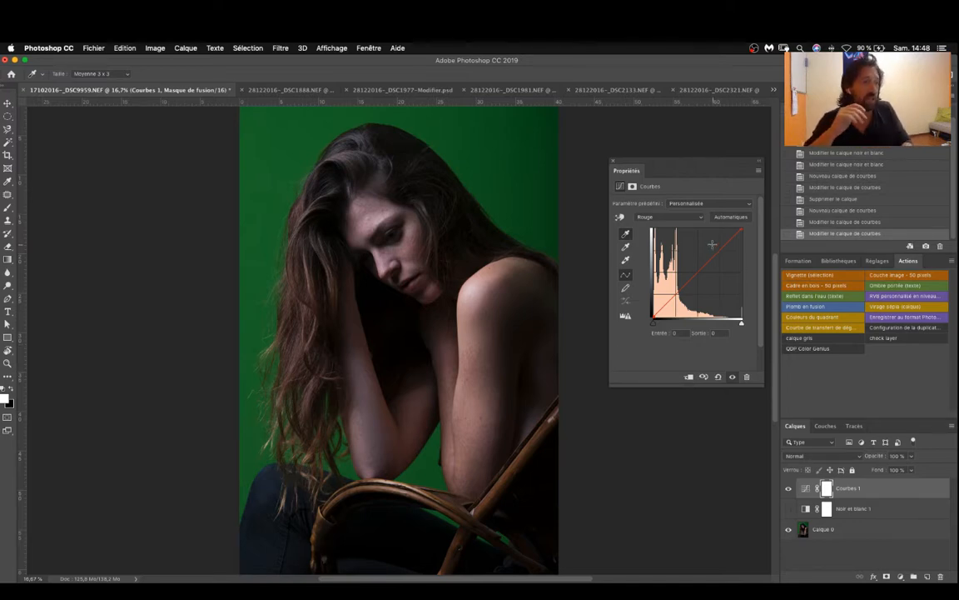
Shape S-curves on the Rouge and Vert channels, raising the highlights and lowering the shadows, with the Rouge shadow point at about input 84, output 67
{"action": "left_click_drag", "start_coordinate": [715, 252], "coordinate": [713, 247]}
{"action": "left_click_drag", "start_coordinate": [679, 285], "coordinate": [682, 294]}
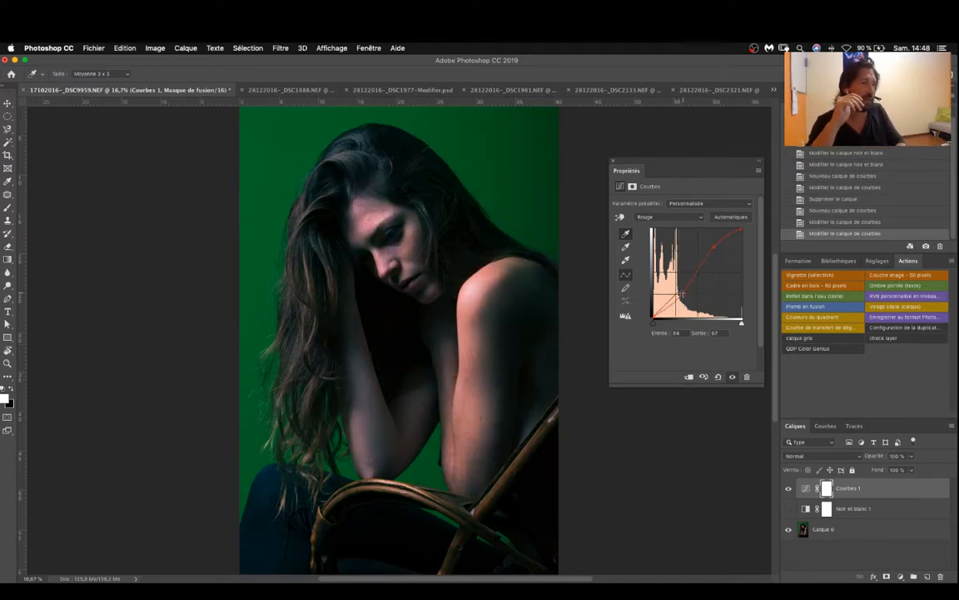
{"action": "left_click", "coordinate": [667, 219]}
{"action": "left_click", "coordinate": [658, 226]}
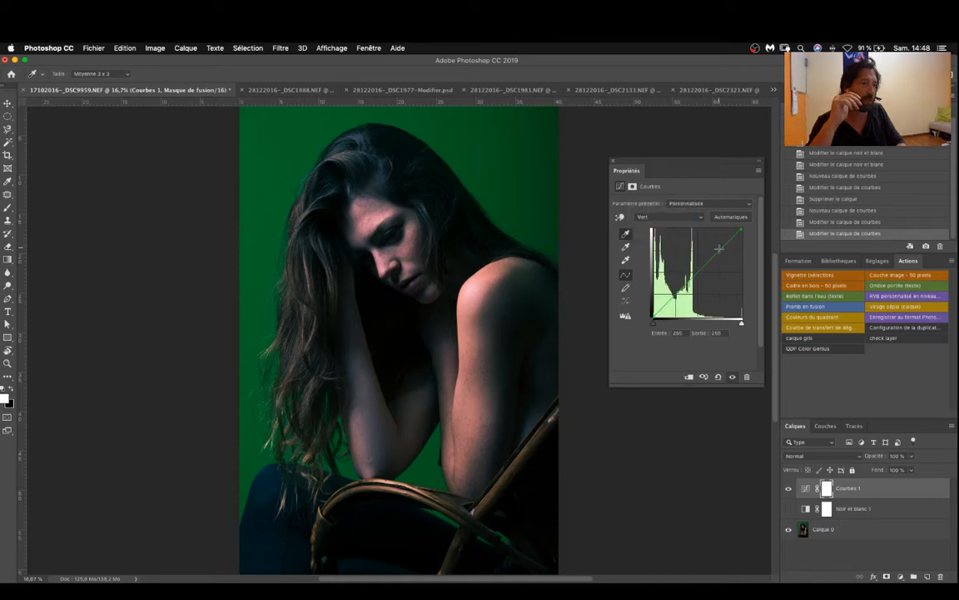
{"action": "left_click_drag", "start_coordinate": [715, 254], "coordinate": [716, 248]}
{"action": "left_click_drag", "start_coordinate": [674, 296], "coordinate": [675, 299]}
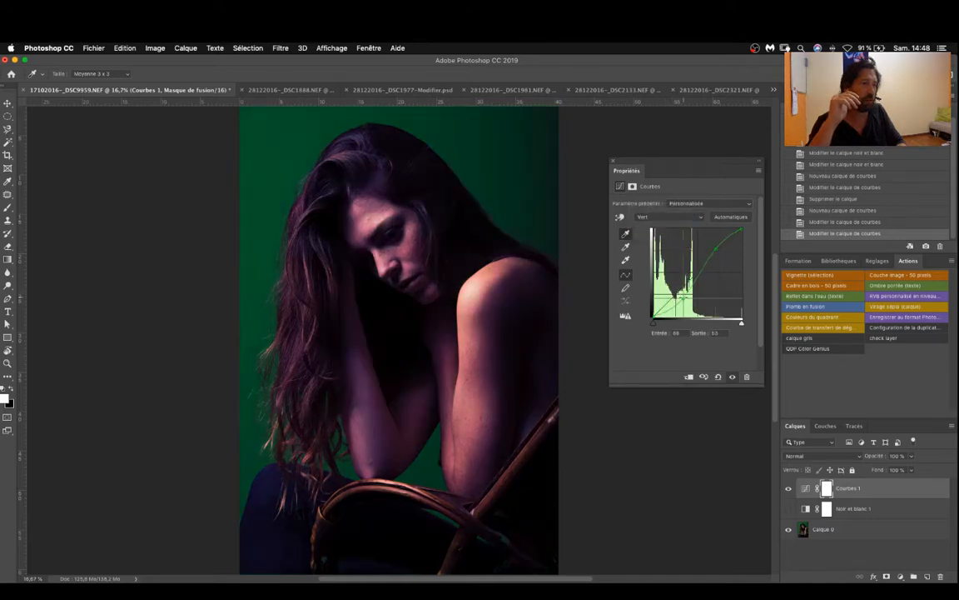
Shape an S-curve on the Bleu channel with a shadow point at about input 64, output 42, and remove its points
{"action": "left_click", "coordinate": [671, 216]}
{"action": "left_click", "coordinate": [666, 223]}
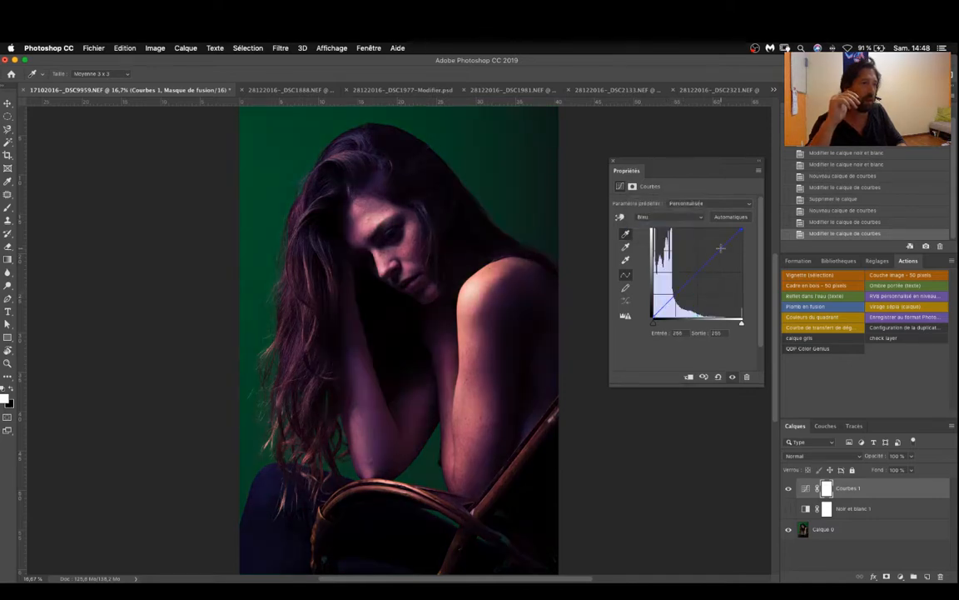
{"action": "left_click_drag", "start_coordinate": [678, 295], "coordinate": [676, 303]}
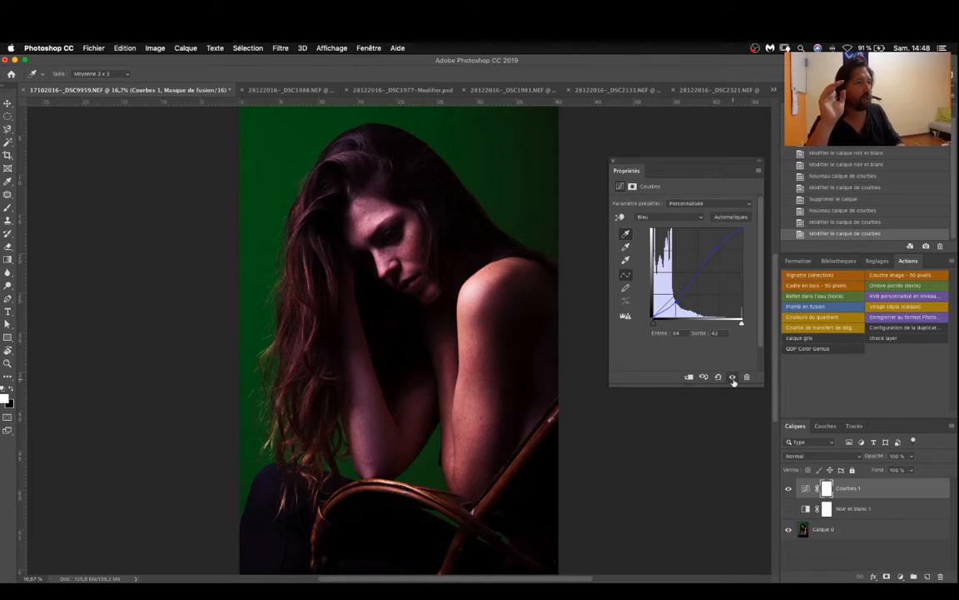
{"action": "left_click_drag", "start_coordinate": [677, 302], "coordinate": [710, 307]}
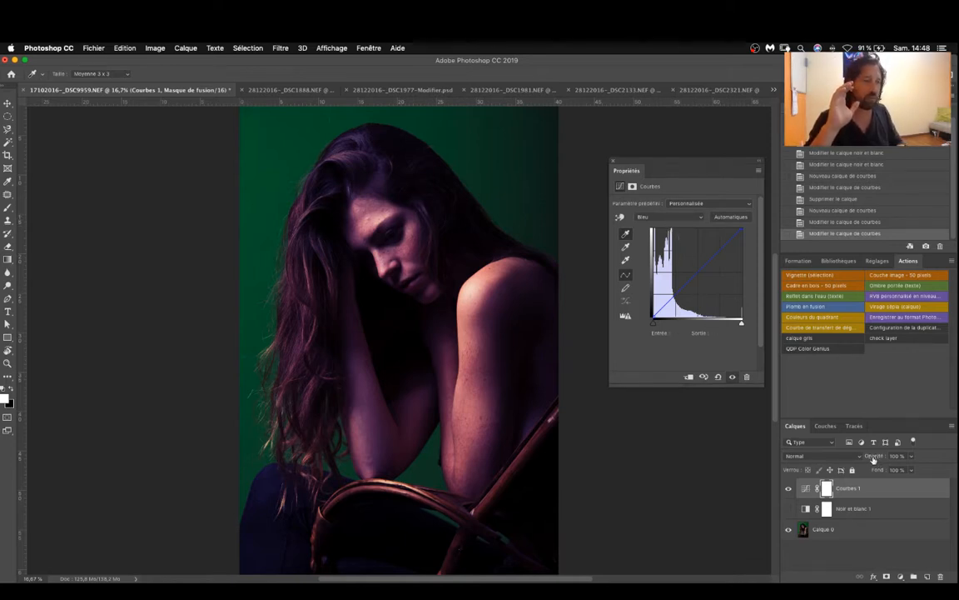
Lower the opacity of the Courbes 1 layer and add a second Curves adjustment layer above it
{"action": "left_click_drag", "start_coordinate": [872, 459], "coordinate": [846, 456]}
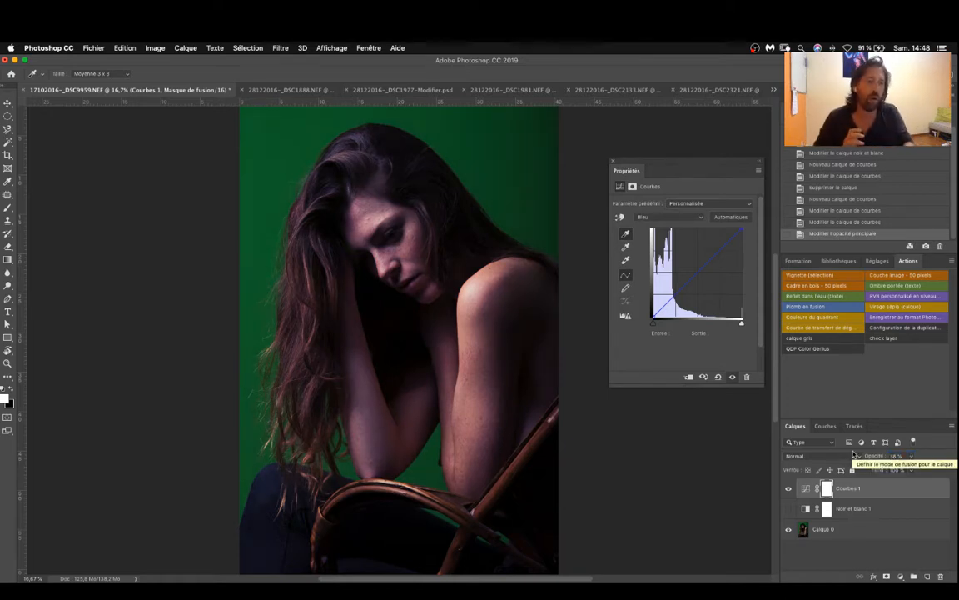
{"action": "left_click", "coordinate": [901, 576]}
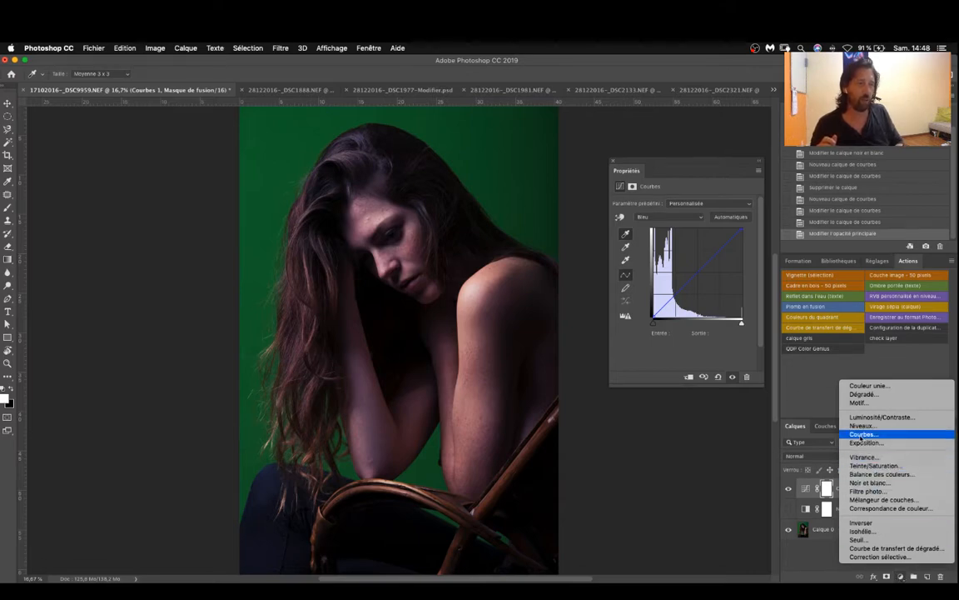
{"action": "left_click", "coordinate": [846, 429]}
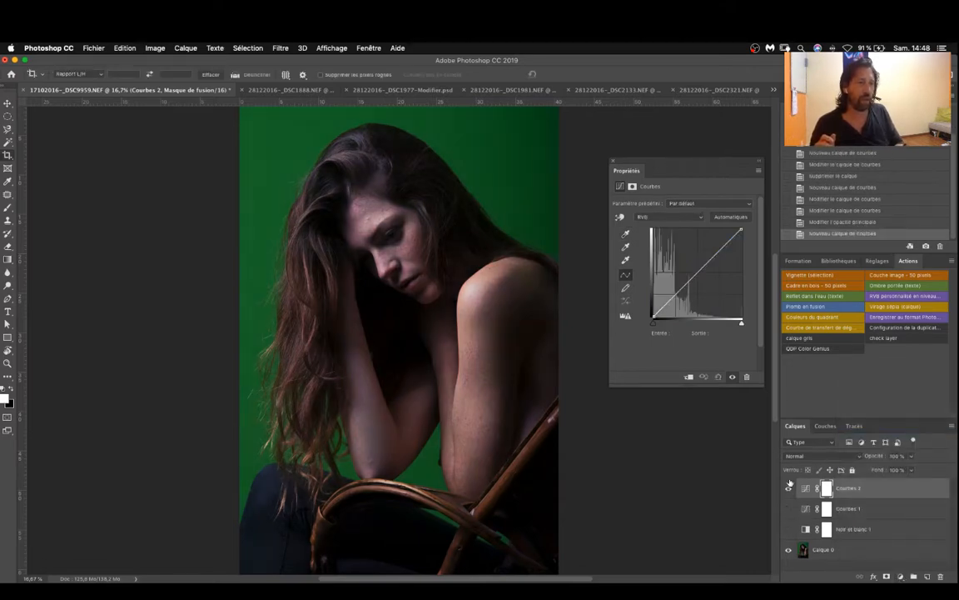
Shape an S-curve on the RVB channel of Courbes 2, lowering shadows to about input 71, output 47, and remove both points
{"action": "left_click_drag", "start_coordinate": [709, 261], "coordinate": [710, 247]}
{"action": "left_click_drag", "start_coordinate": [677, 288], "coordinate": [679, 303]}
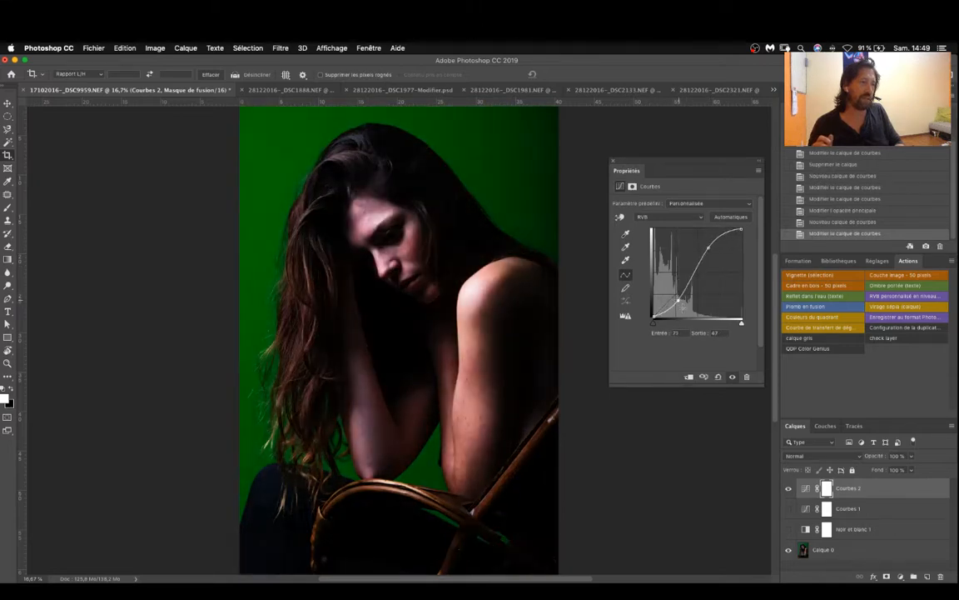
{"action": "left_click_drag", "start_coordinate": [710, 248], "coordinate": [596, 266]}
On the Rouge curve of Courbes 2, move the white point to about input 240 and the black point to about input 22
{"action": "left_click", "coordinate": [662, 216]}
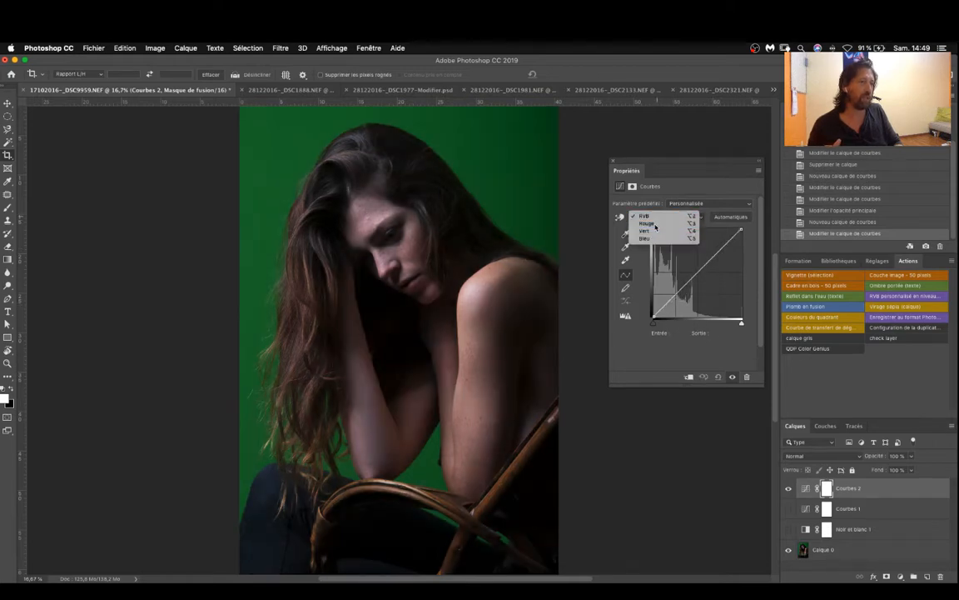
{"action": "left_click", "coordinate": [648, 223]}
{"action": "left_click_drag", "start_coordinate": [741, 229], "coordinate": [736, 231]}
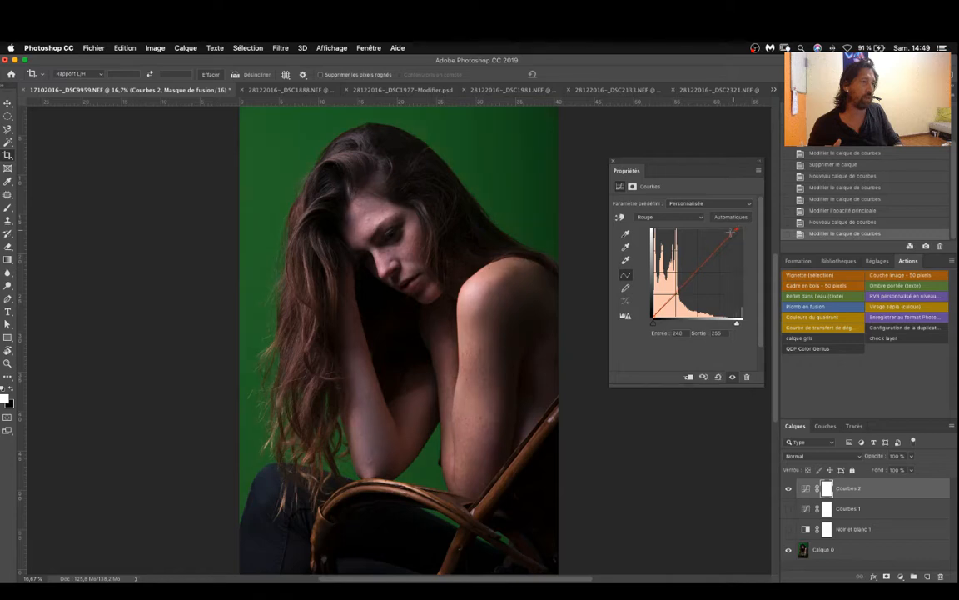
{"action": "left_click_drag", "start_coordinate": [654, 315], "coordinate": [661, 318]}
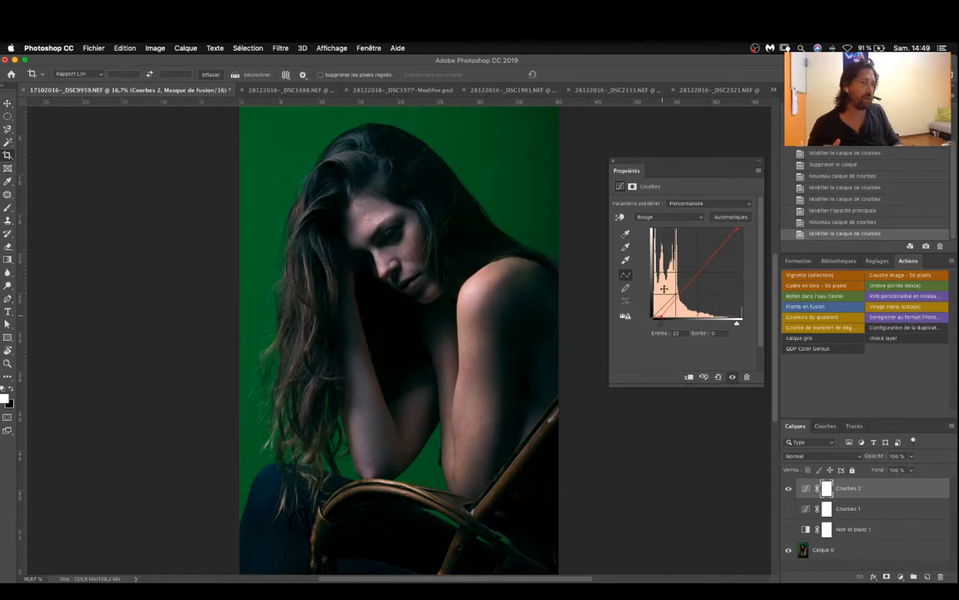
On the Bleu curve of Courbes 2, set the black point to about input 31 and the white point to about input 249
{"action": "left_click", "coordinate": [660, 218]}
{"action": "left_click", "coordinate": [646, 230]}
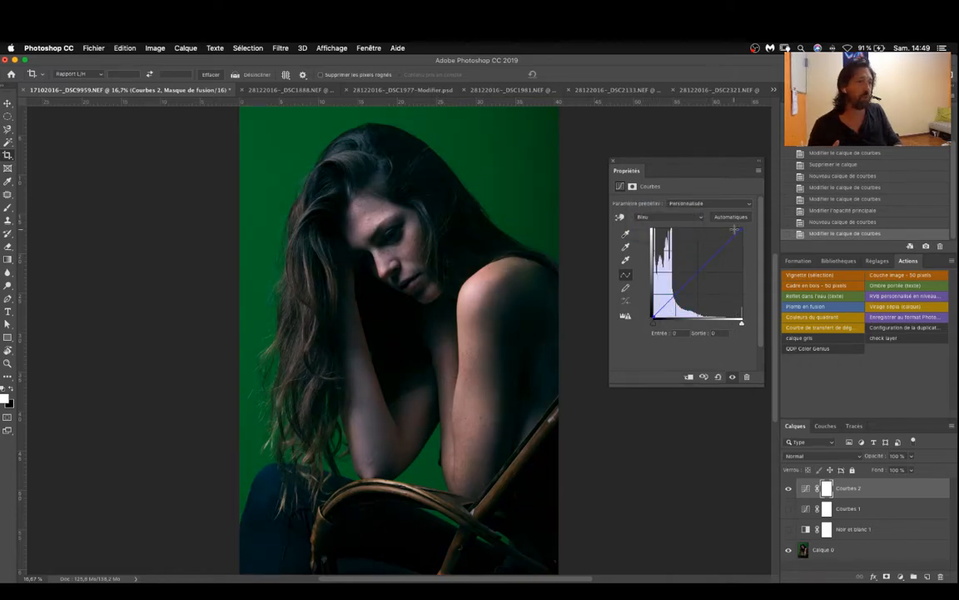
{"action": "left_click_drag", "start_coordinate": [742, 230], "coordinate": [726, 229]}
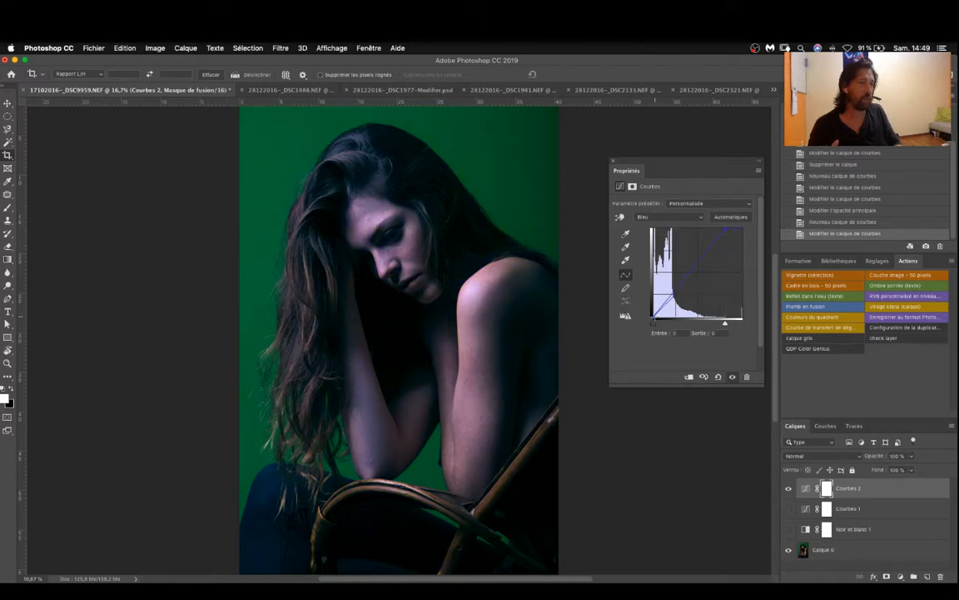
{"action": "mouse_move", "coordinate": [653, 317]}
{"action": "left_mouse_down"}
{"action": "mouse_move", "coordinate": [650, 306]}
{"action": "mouse_move", "coordinate": [661, 319]}
{"action": "left_mouse_up"}
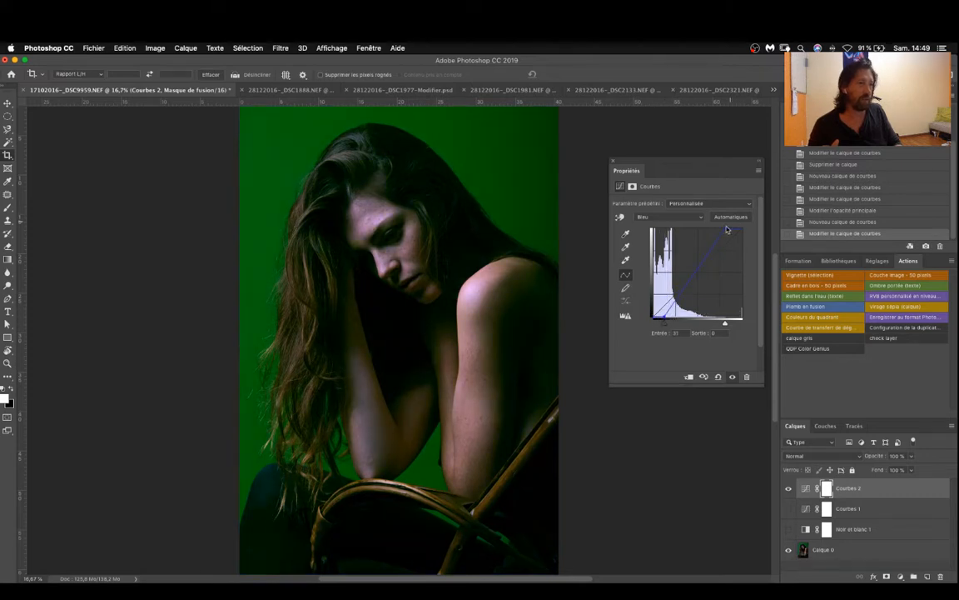
{"action": "left_click_drag", "start_coordinate": [725, 229], "coordinate": [739, 228]}
On the Vert curve of Courbes 2, lower the white point to about output 238 and move the black point to about input 16
{"action": "left_click", "coordinate": [660, 217]}
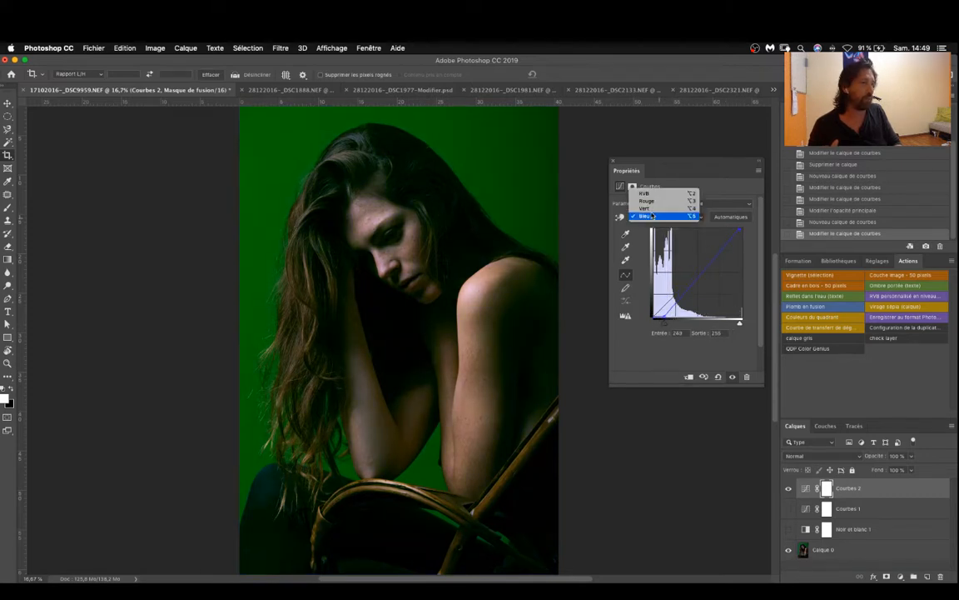
{"action": "left_click", "coordinate": [664, 206]}
{"action": "left_click_drag", "start_coordinate": [734, 228], "coordinate": [741, 235]}
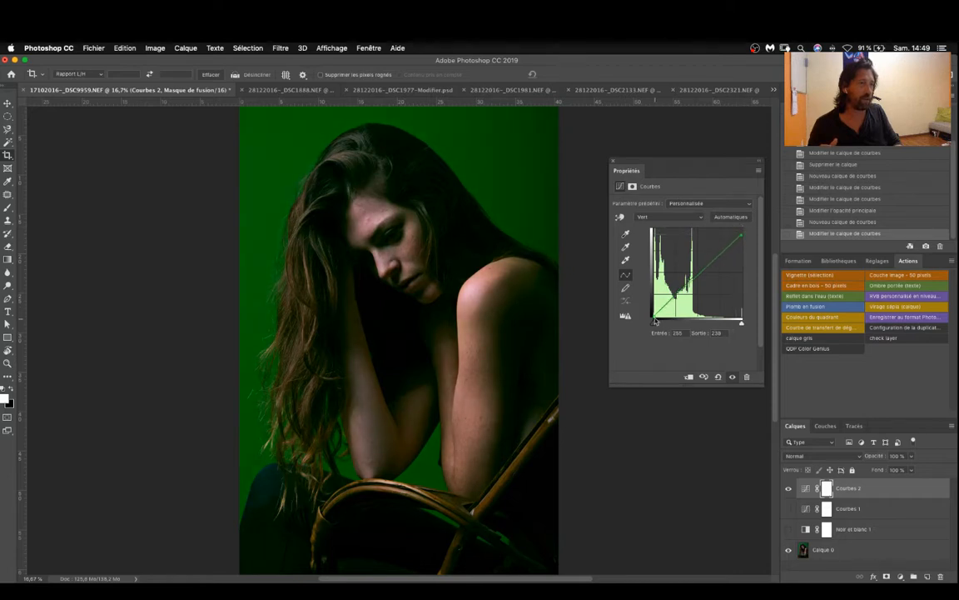
{"action": "left_click_drag", "start_coordinate": [655, 321], "coordinate": [662, 311]}
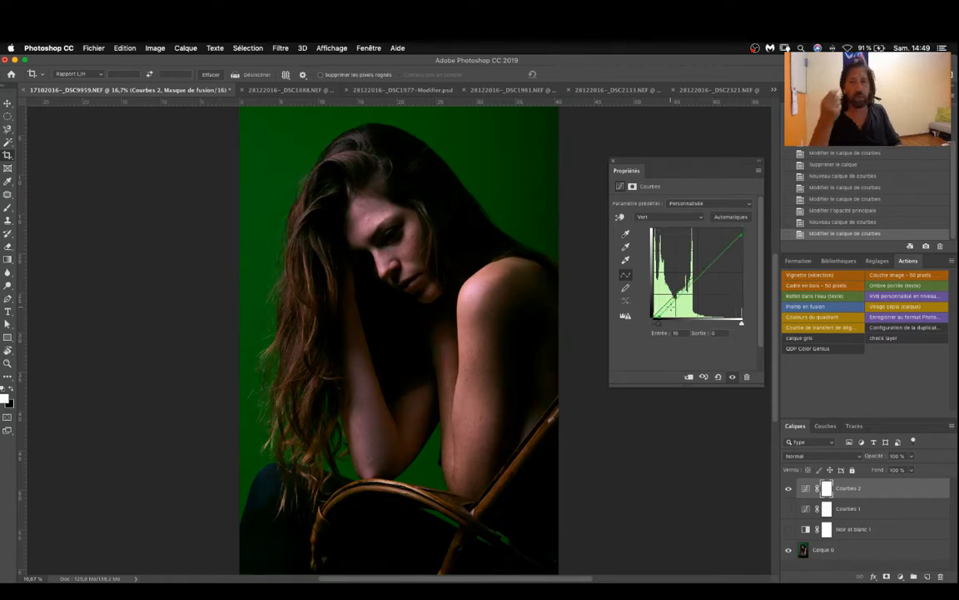